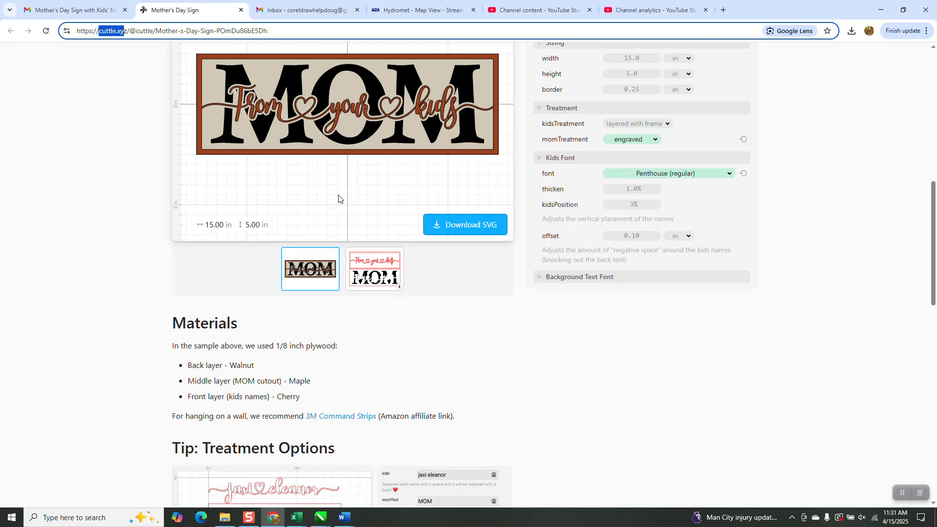
# Examine the MOM sign template's preview, its text and sizing settings, and the symbols available for the background text
pyautogui.scroll(5, 338, 199)
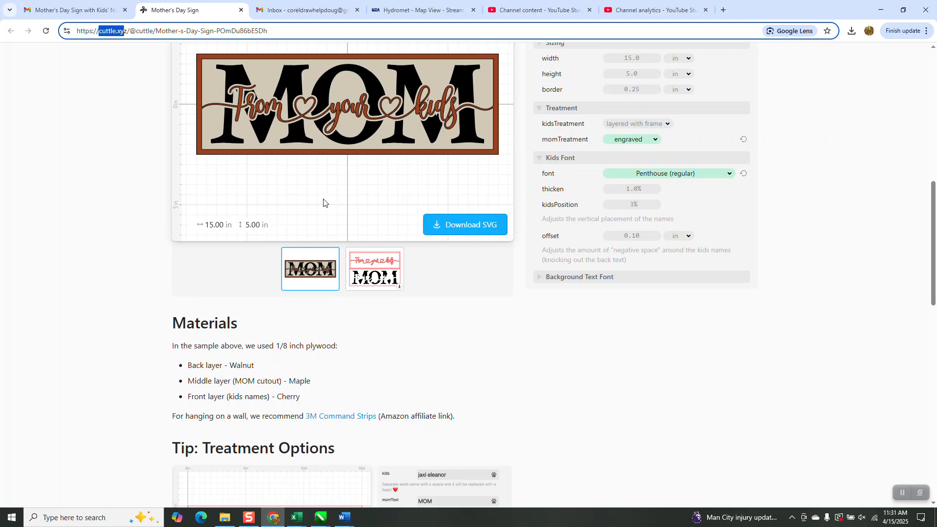
pyautogui.scroll(7, 323, 208)
pyautogui.scroll(-7, 328, 209)
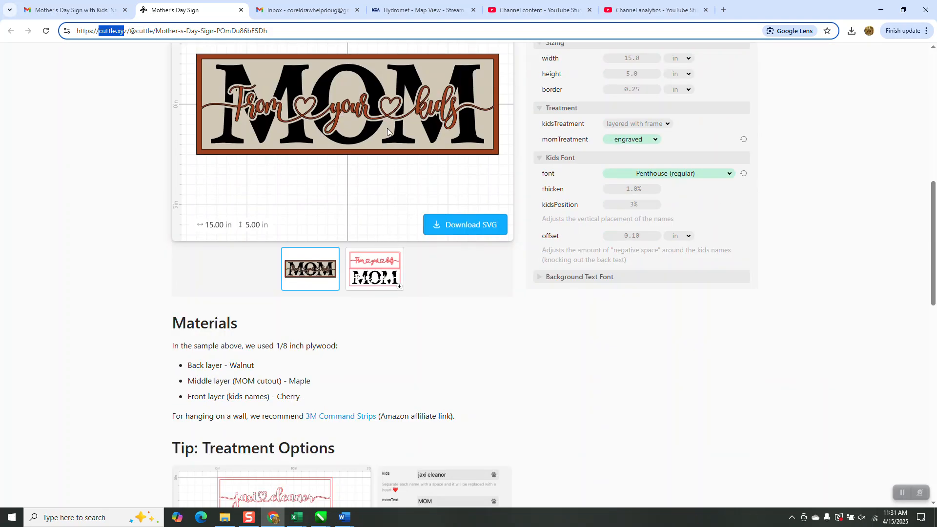
pyautogui.scroll(4, 385, 159)
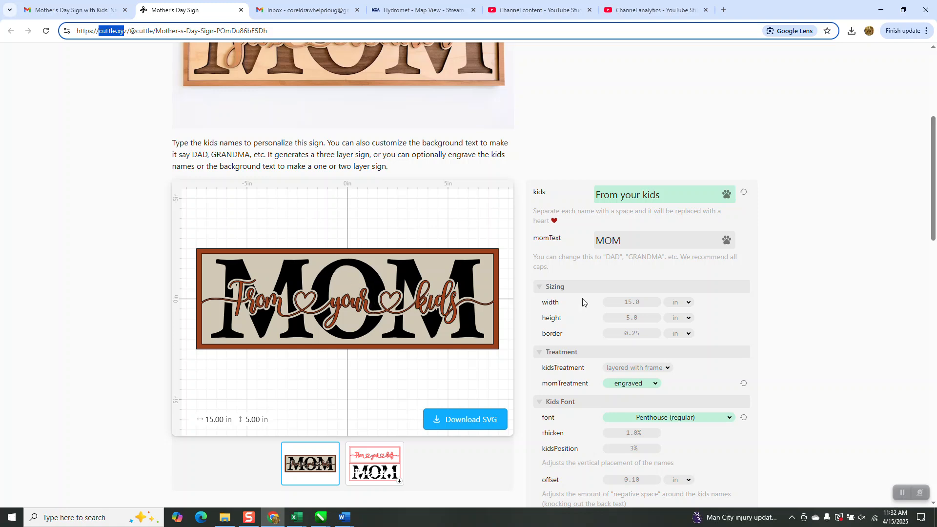
pyautogui.click(541, 289)
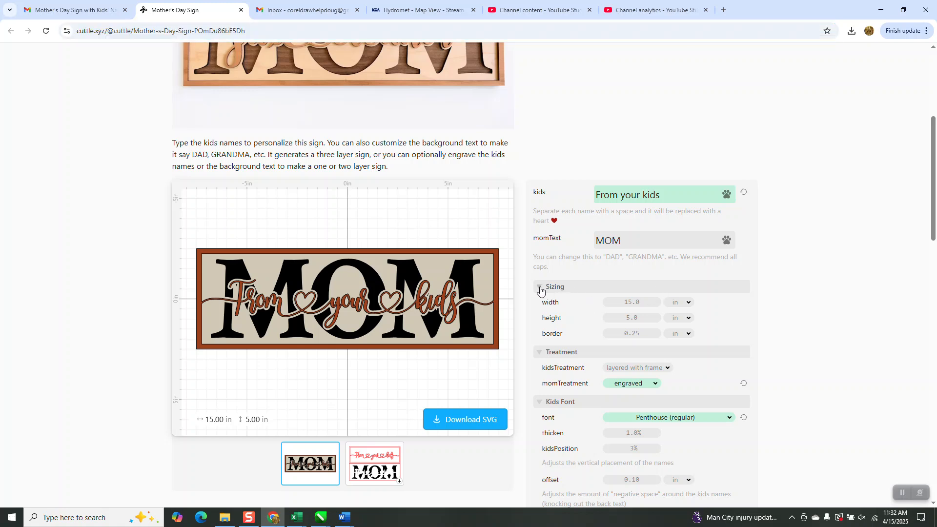
pyautogui.click(543, 288)
pyautogui.click(726, 241)
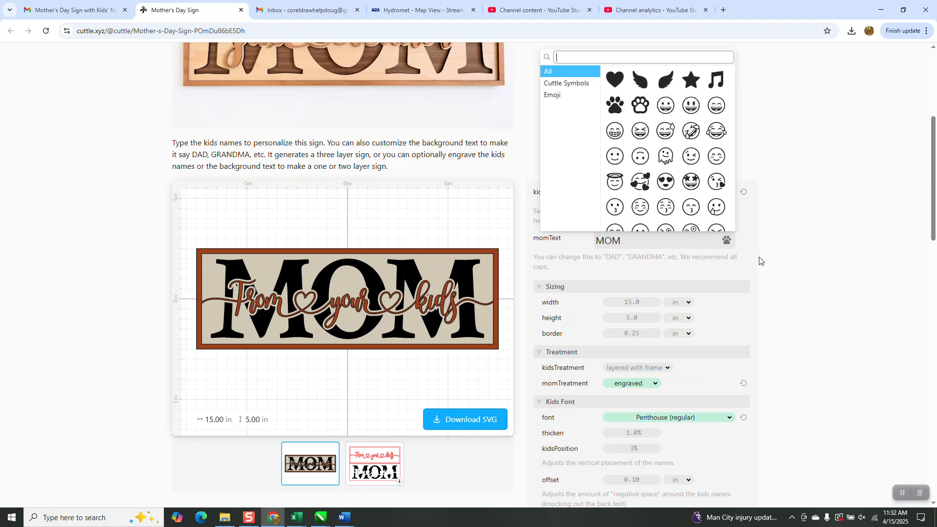
pyautogui.click(781, 264)
pyautogui.moveTo(712, 196); pyautogui.dragTo(574, 208)
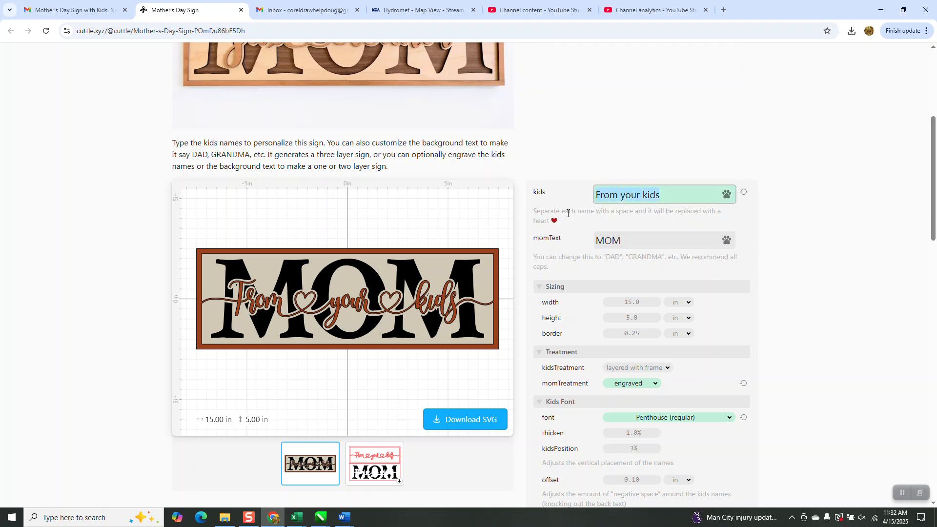
pyautogui.write('From')
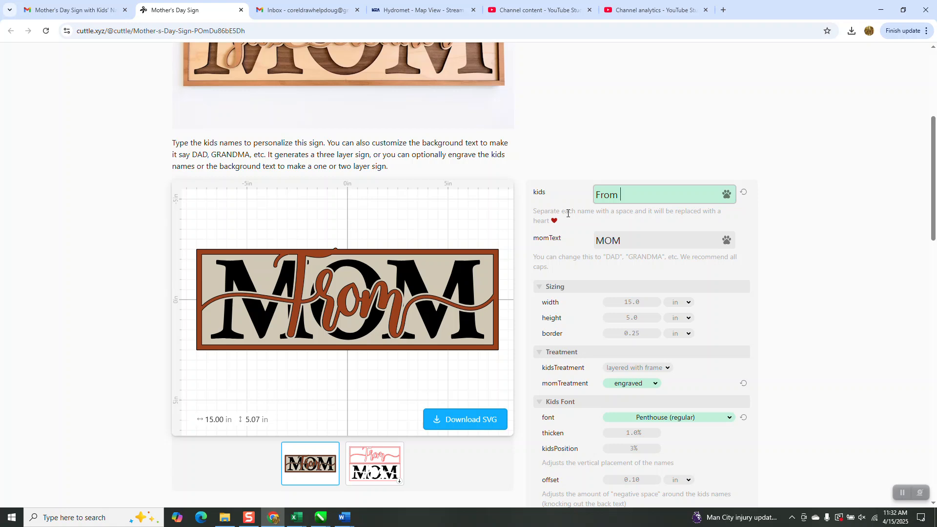
pyautogui.write(' Bria')
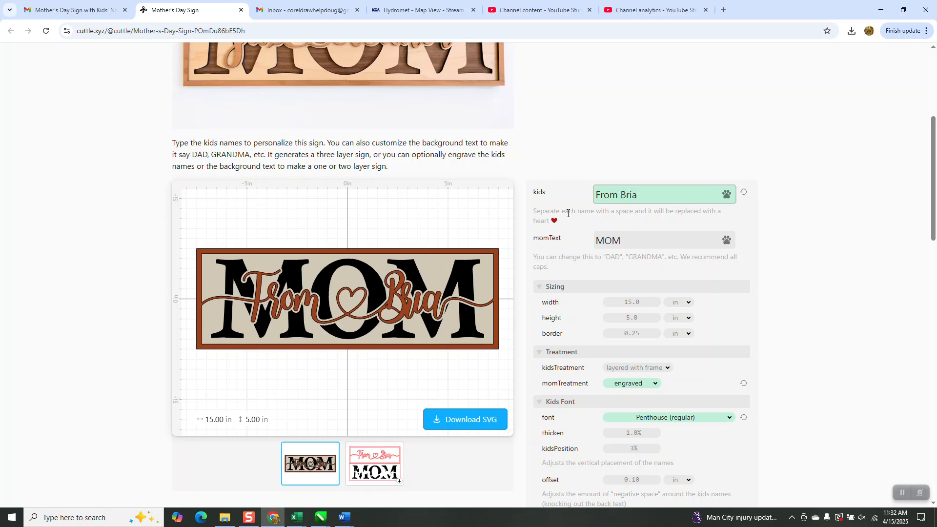
pyautogui.write('nna')
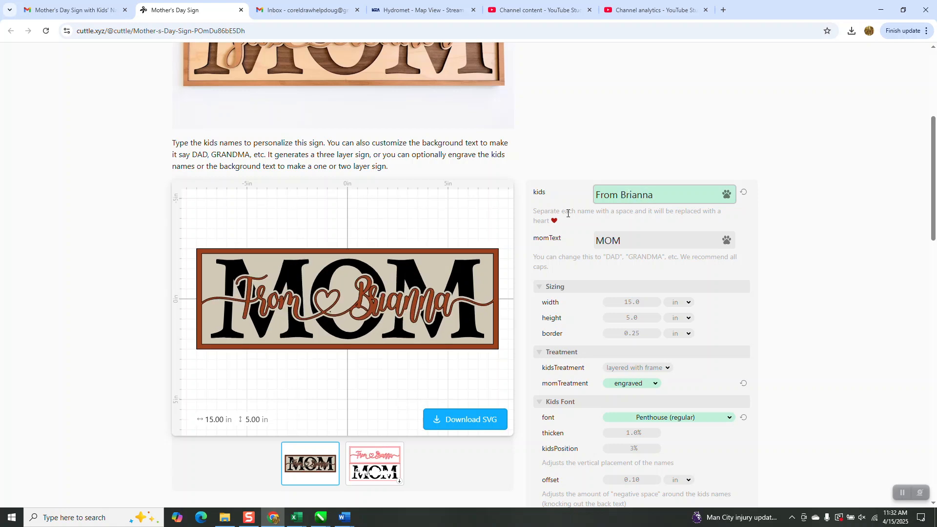
pyautogui.press('BackSpace')
pyautogui.press('BackSpace')
pyautogui.press('BackSpace')
pyautogui.press('BackSpace')
pyautogui.press('BackSpace')
pyautogui.press('BackSpace')
pyautogui.press('BackSpace')
pyautogui.press('BackSpace')
pyautogui.press('BackSpace')
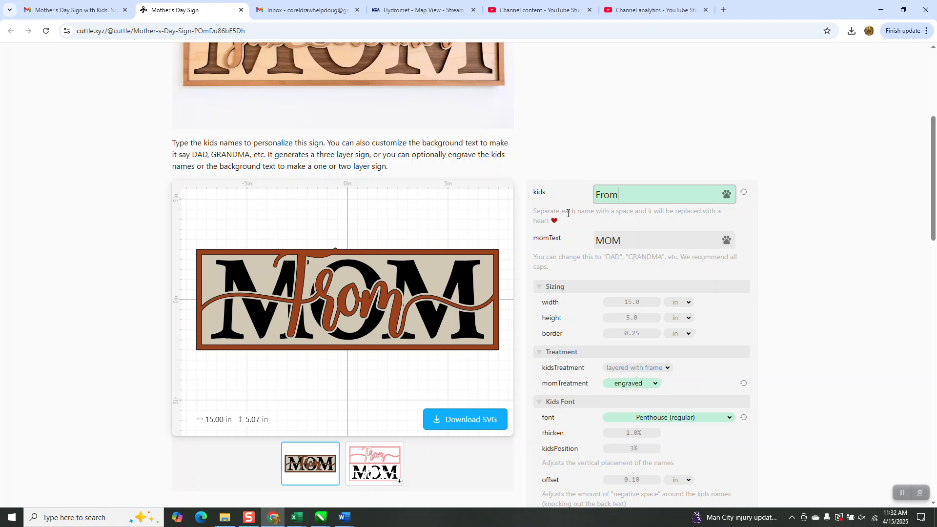
pyautogui.press('BackSpace')
pyautogui.press('BackSpace')
pyautogui.press('BackSpace')
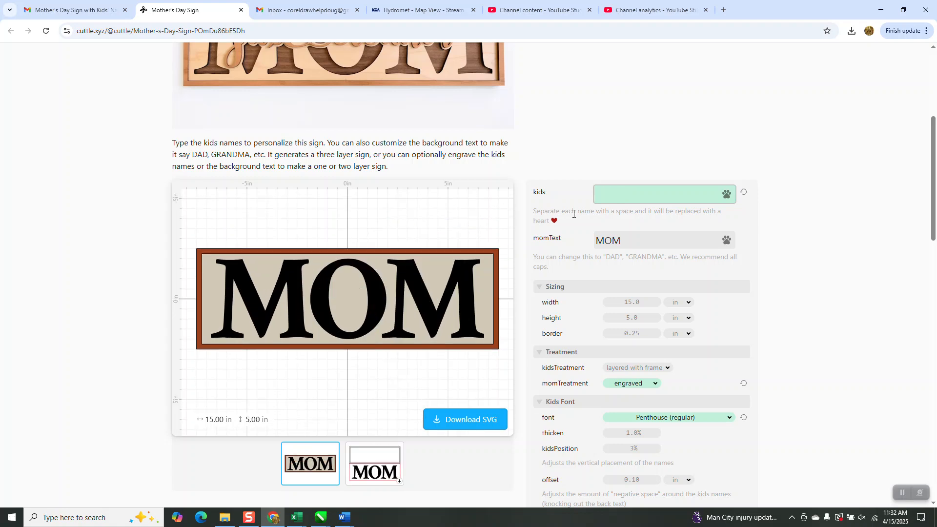
# Set the sign's kids text to "Your Kids" and look through the recommended fonts for it
pyautogui.write('You')
pyautogui.press('BackSpace')
pyautogui.press('BackSpace')
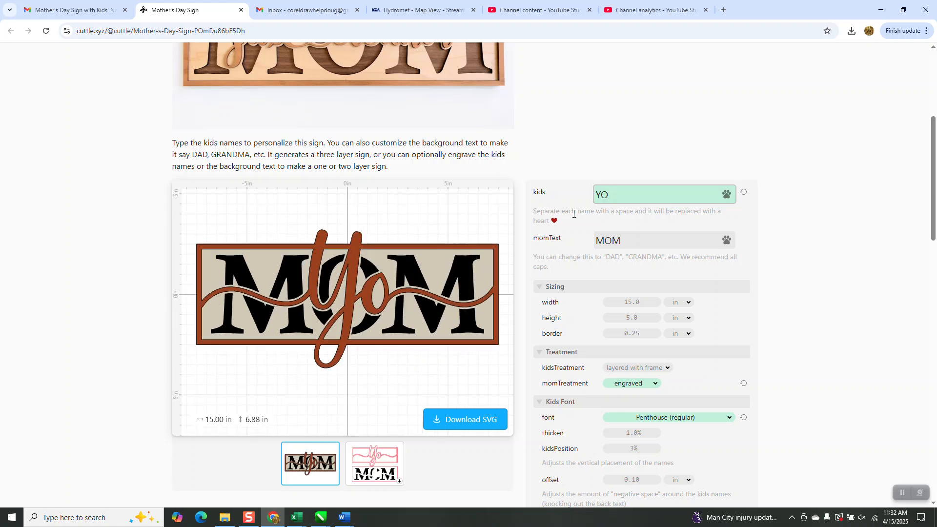
pyautogui.write('our')
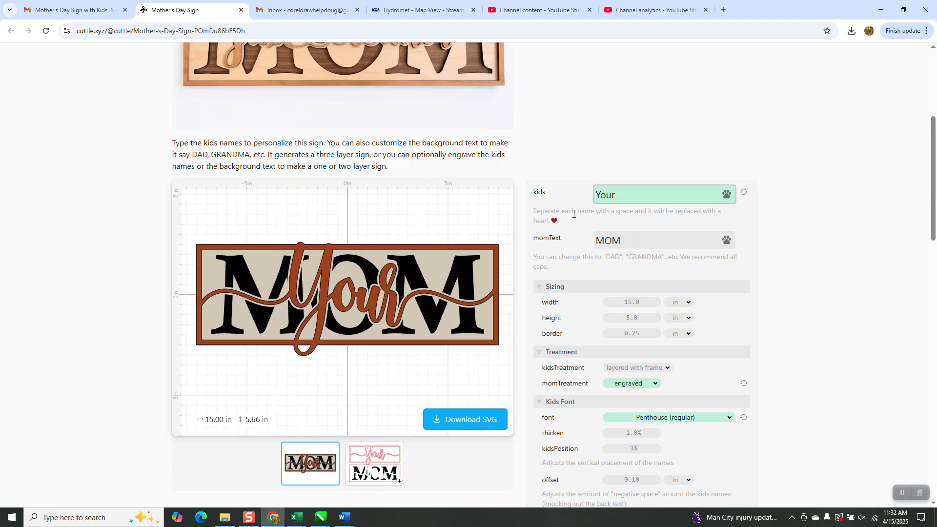
pyautogui.write(' Kids')
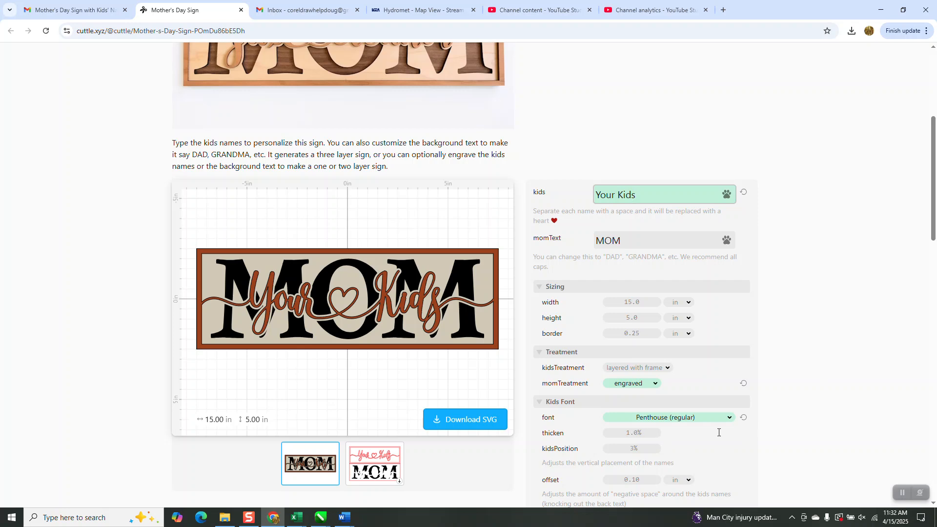
pyautogui.click(729, 418)
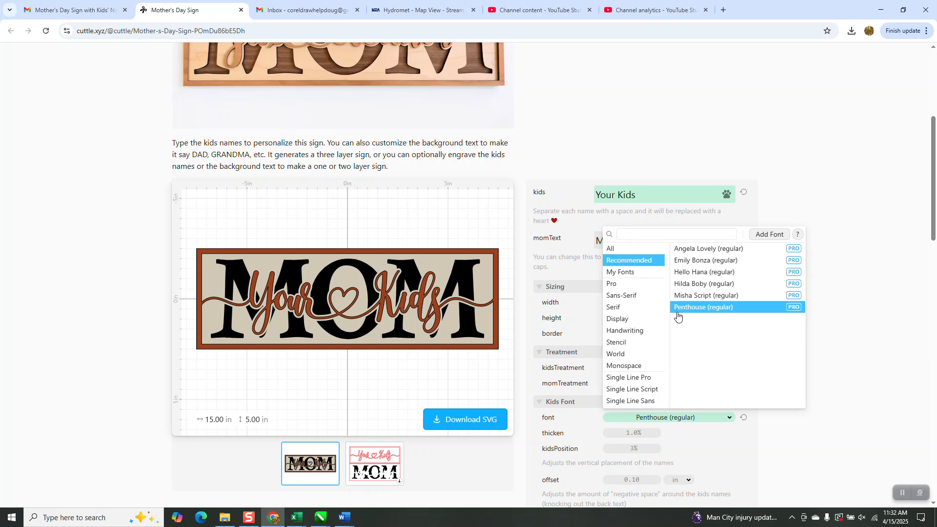
pyautogui.click(483, 425)
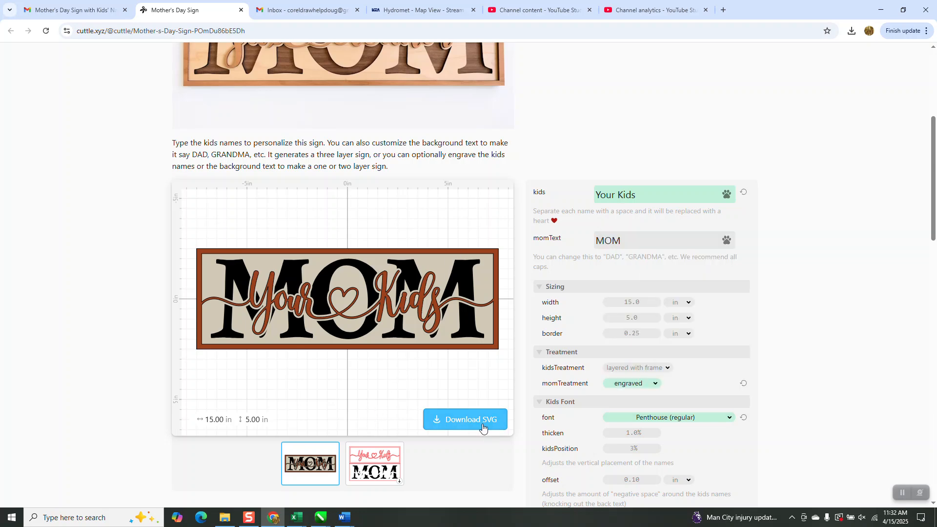
# Download the sign as a standard SVG named "Sign - MOM3 - Your Kids.svg"
pyautogui.click(478, 421)
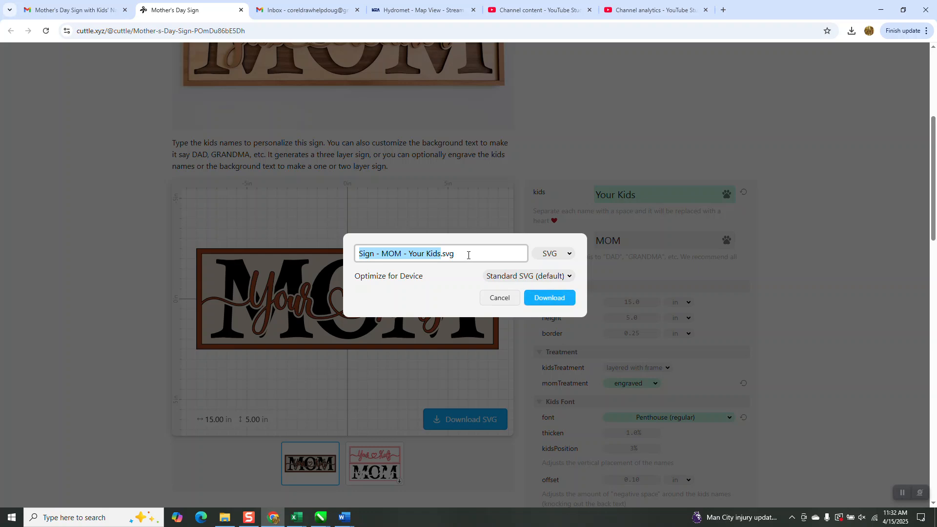
pyautogui.click(402, 254)
pyautogui.write('S')
pyautogui.click(547, 298)
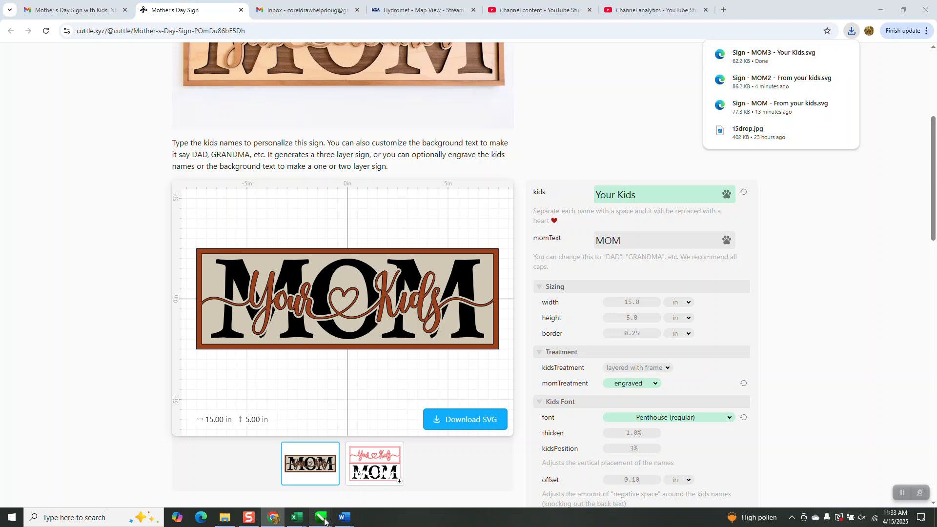
# Switch to CorelDRAW, import "Sign - MOM3 - Your Kids" from Downloads, and place it on the right part of the page
pyautogui.moveTo(323, 521)
pyautogui.click(535, 468)
pyautogui.rightClick(356, 228)
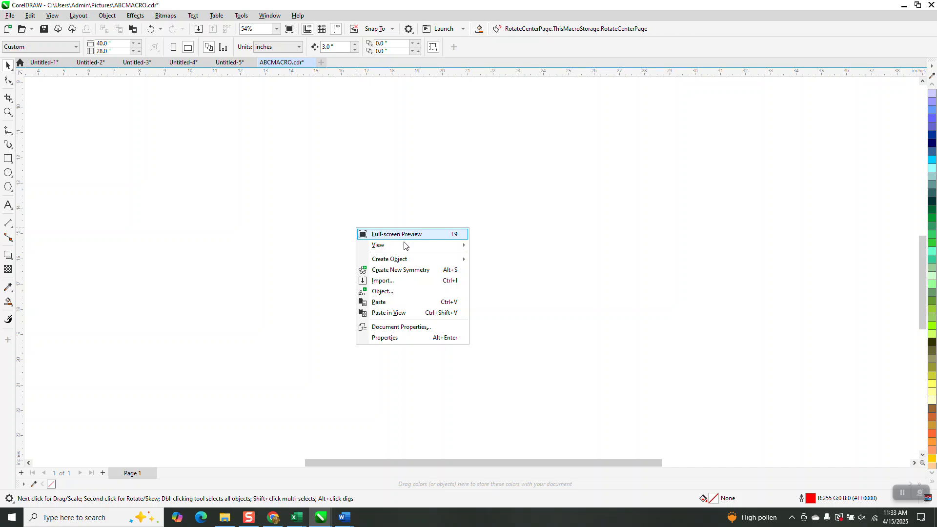
pyautogui.click(382, 282)
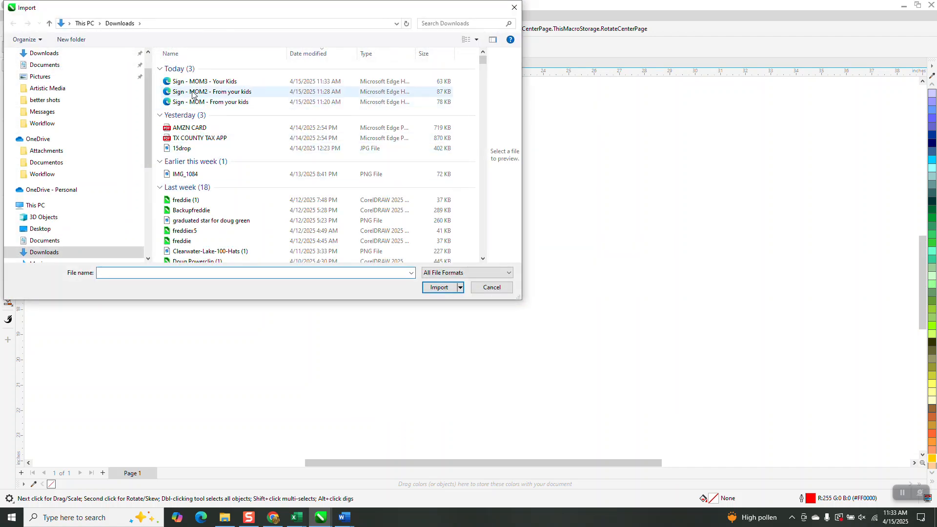
pyautogui.click(213, 83)
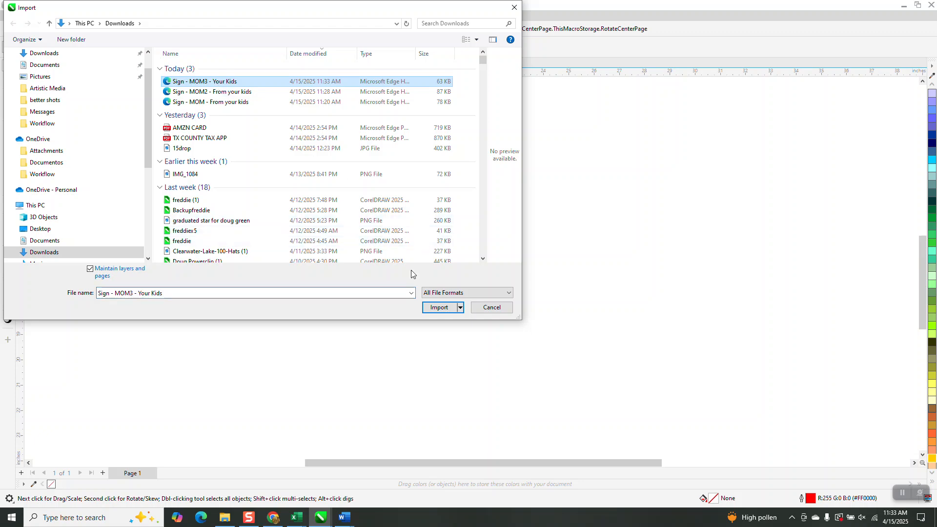
pyautogui.click(438, 307)
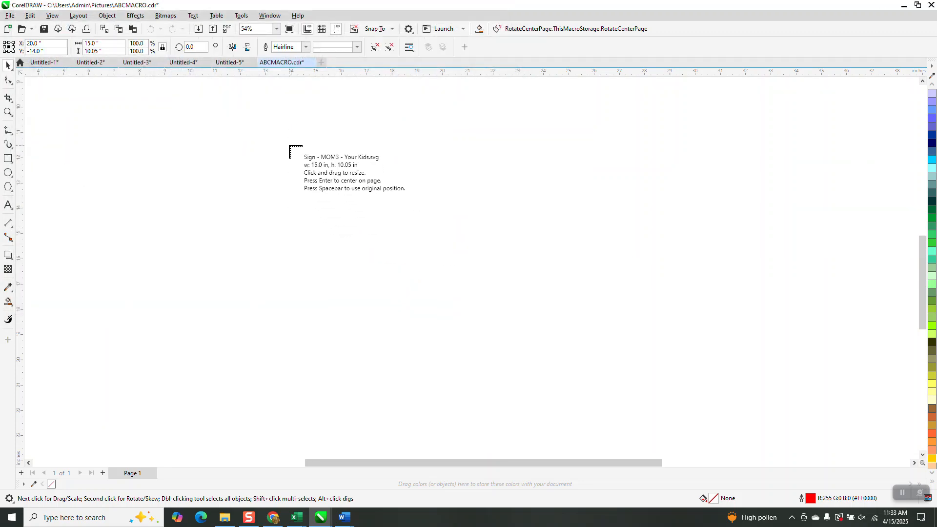
pyautogui.click(253, 176)
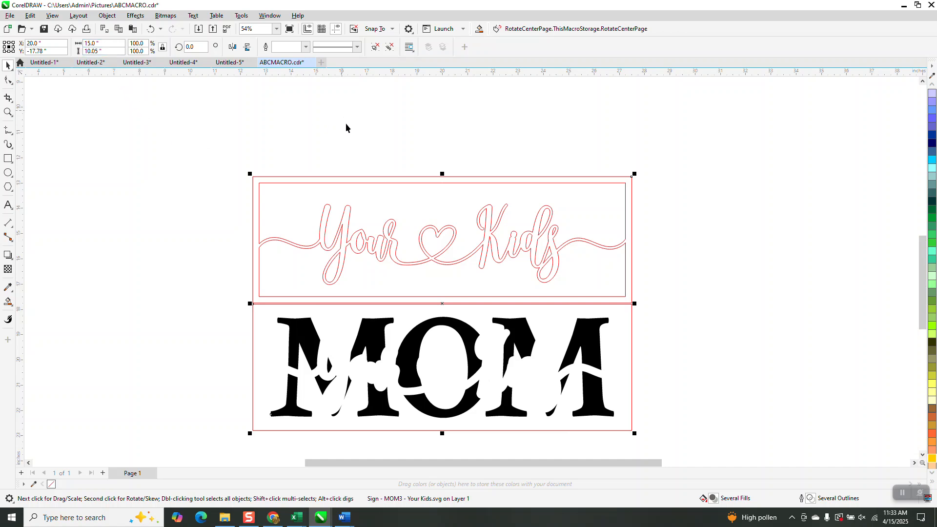
pyautogui.scroll(-2, 417, 296)
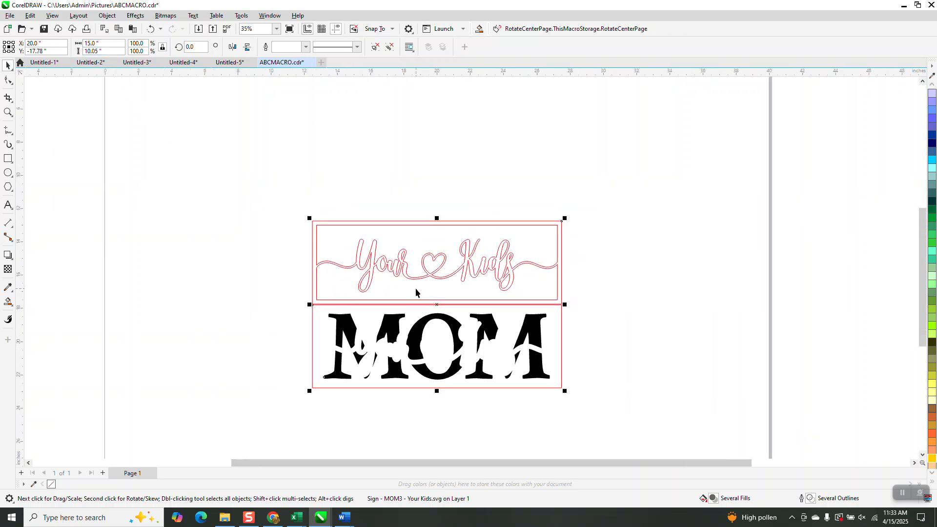
pyautogui.moveTo(437, 305); pyautogui.dragTo(636, 302)
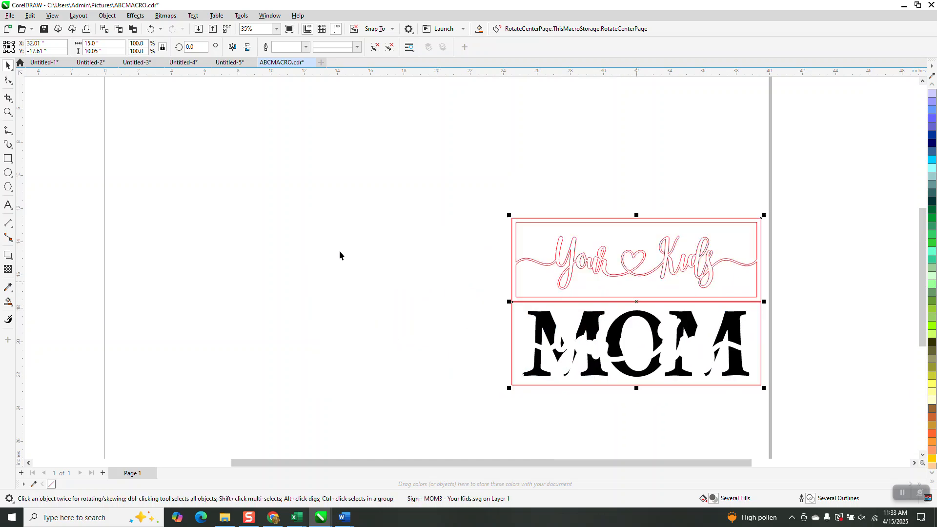
# Import "Sign - MOM - From your kids" and position it to the left of the "Your Kids" sign
pyautogui.rightClick(268, 213)
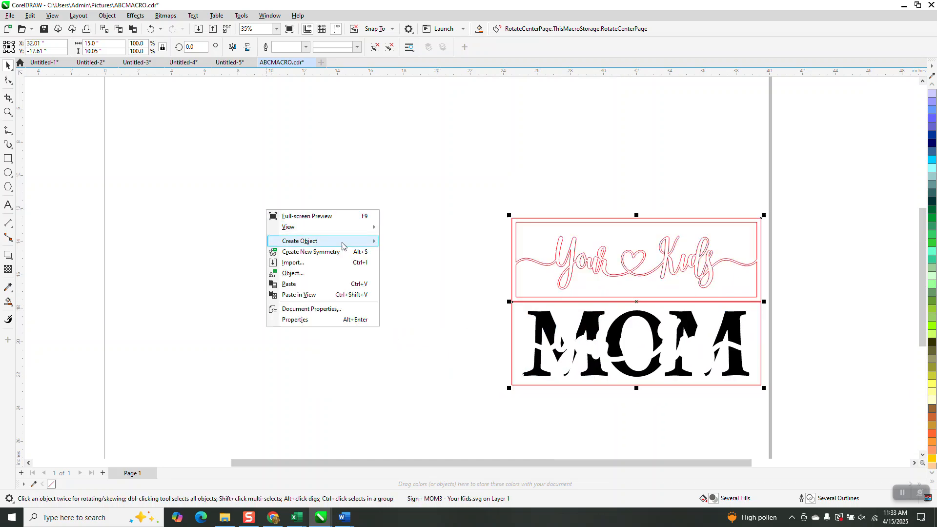
pyautogui.click(298, 264)
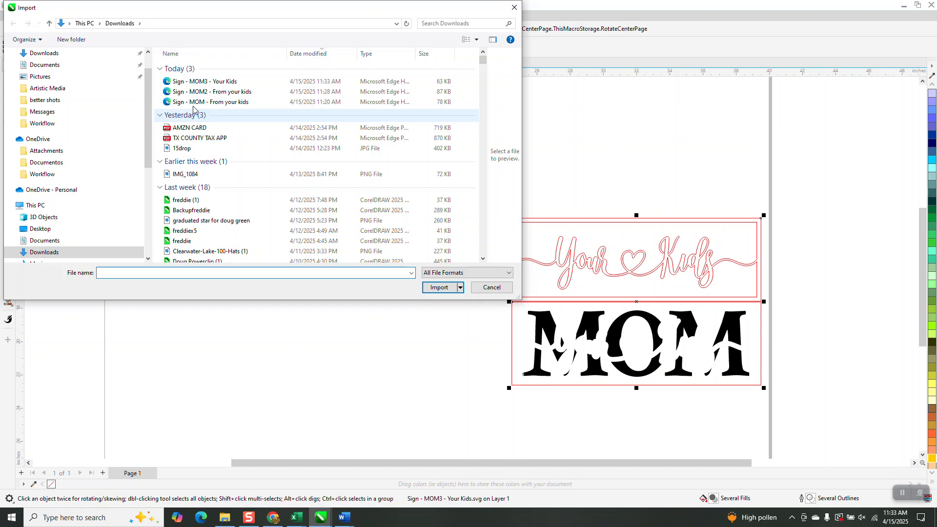
pyautogui.click(439, 308)
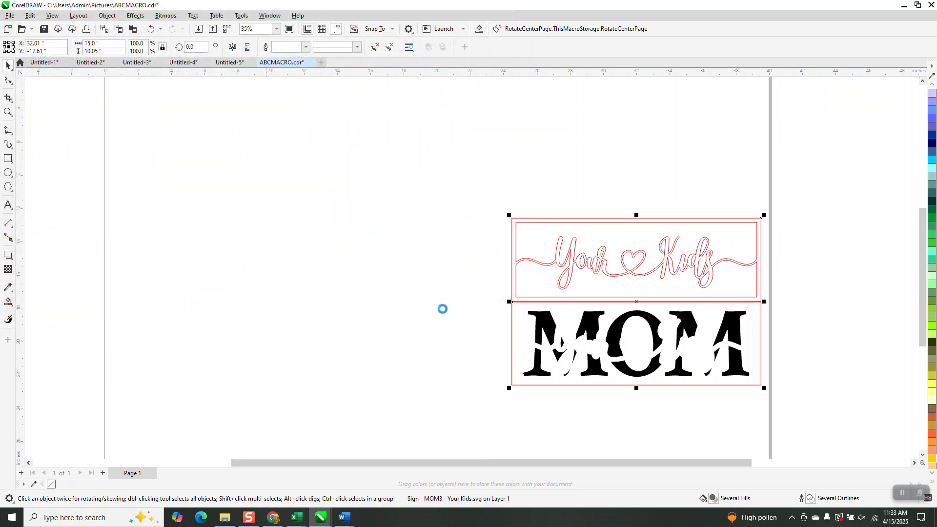
pyautogui.click(219, 174)
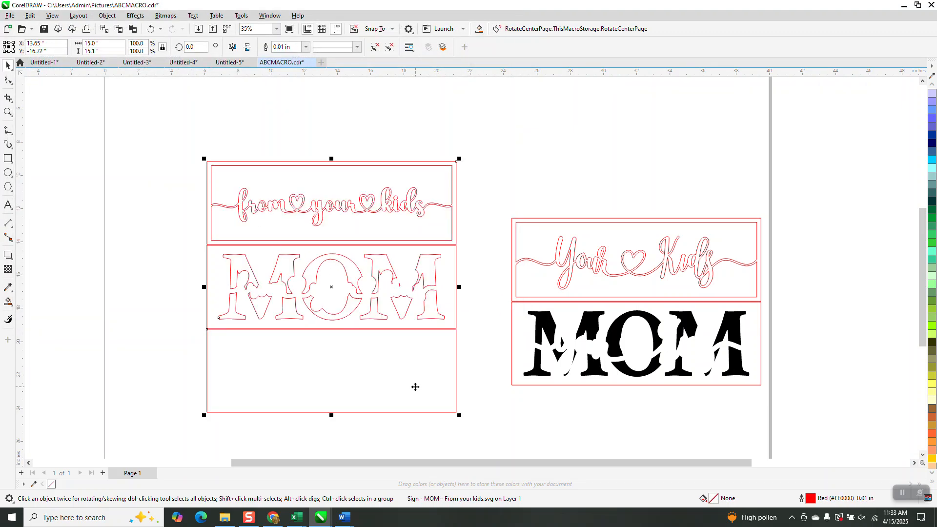
pyautogui.click(451, 361)
pyautogui.moveTo(451, 361); pyautogui.dragTo(437, 383)
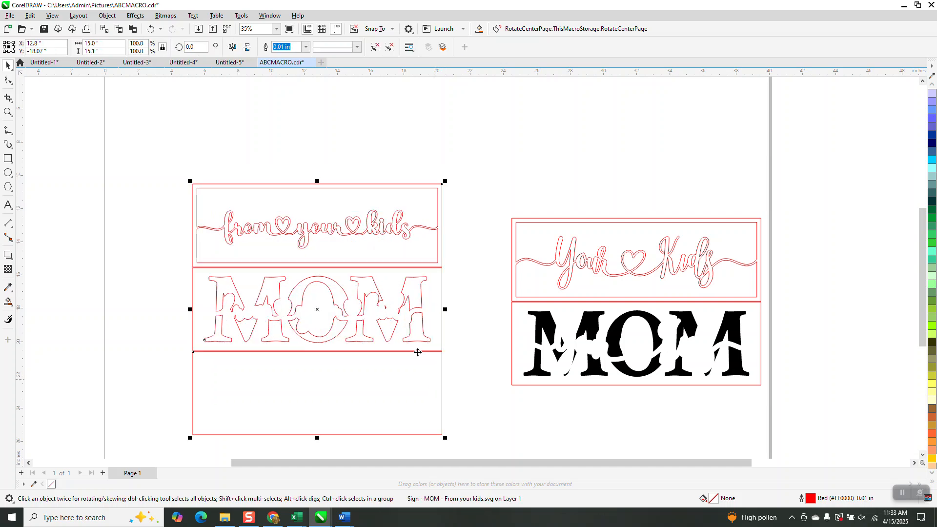
# Ungroup the "from your kids" sign one level and move it slightly up and to the left
pyautogui.click(109, 17)
pyautogui.moveTo(131, 188)
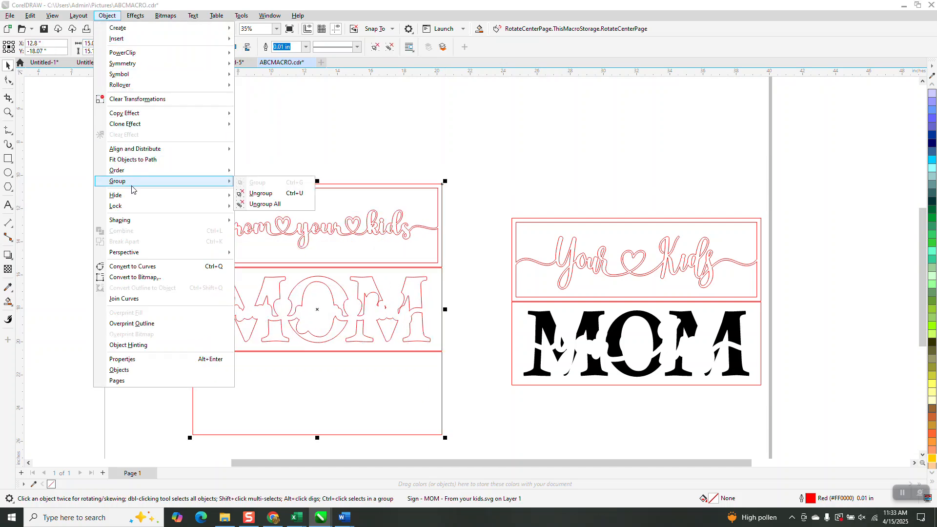
pyautogui.click(263, 195)
pyautogui.click(342, 383)
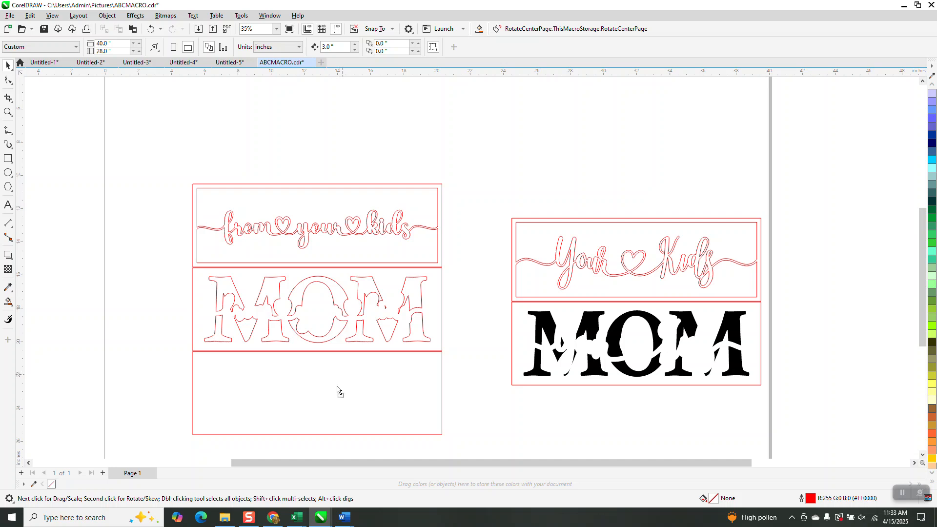
pyautogui.click(342, 383)
pyautogui.moveTo(285, 339); pyautogui.dragTo(267, 299)
# Ungroup the three-panel "from your kids" sign one more level so its panels separate
pyautogui.moveTo(121, 123); pyautogui.dragTo(483, 407)
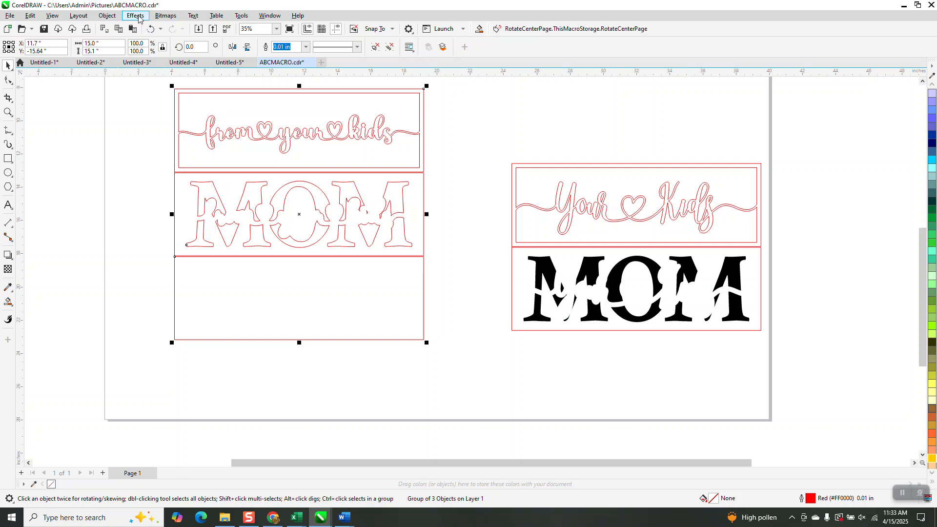
pyautogui.click(108, 16)
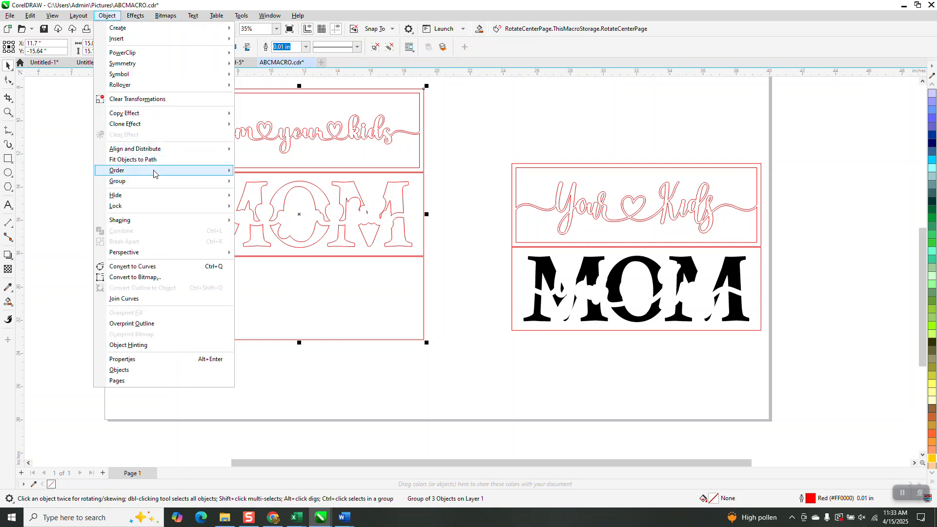
pyautogui.moveTo(139, 182)
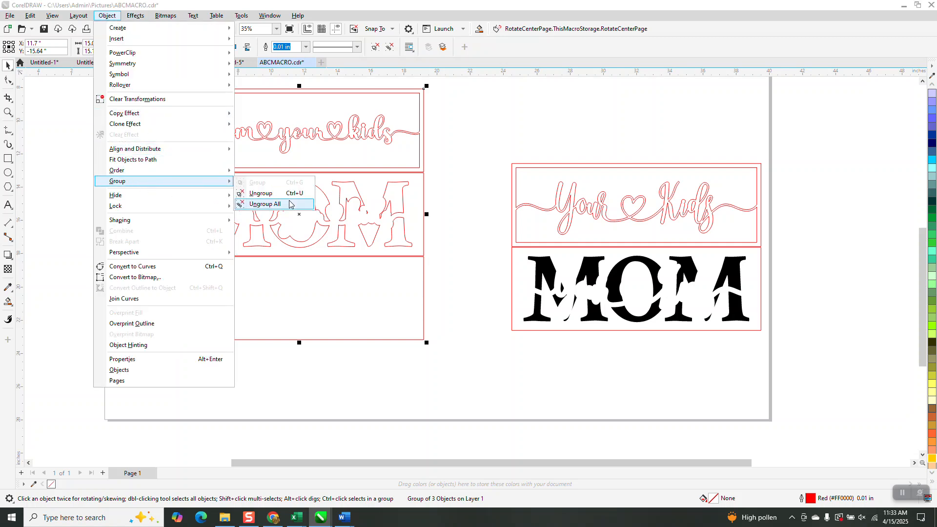
pyautogui.click(265, 193)
# Move the blank backing panel down, clear of the MOM panel, and fill it with dark brown (#663300)
pyautogui.moveTo(264, 304); pyautogui.dragTo(276, 356)
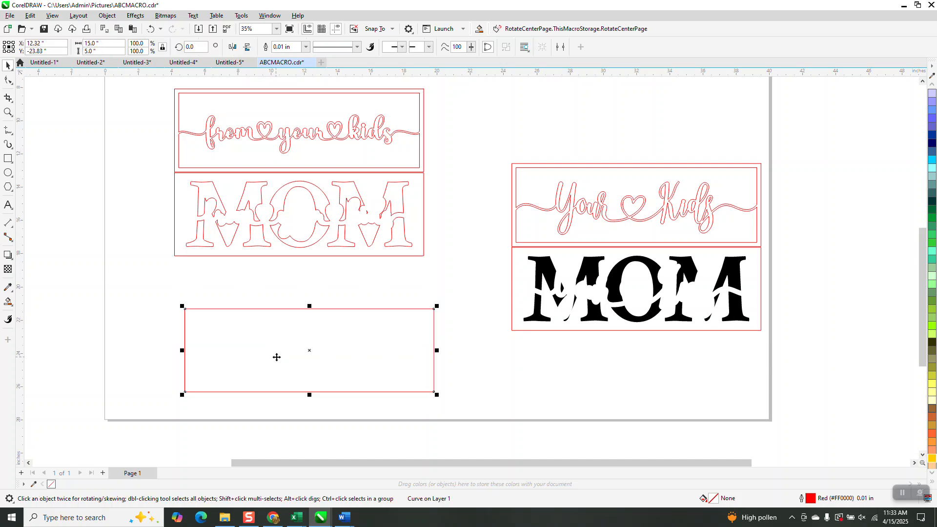
pyautogui.click(931, 472)
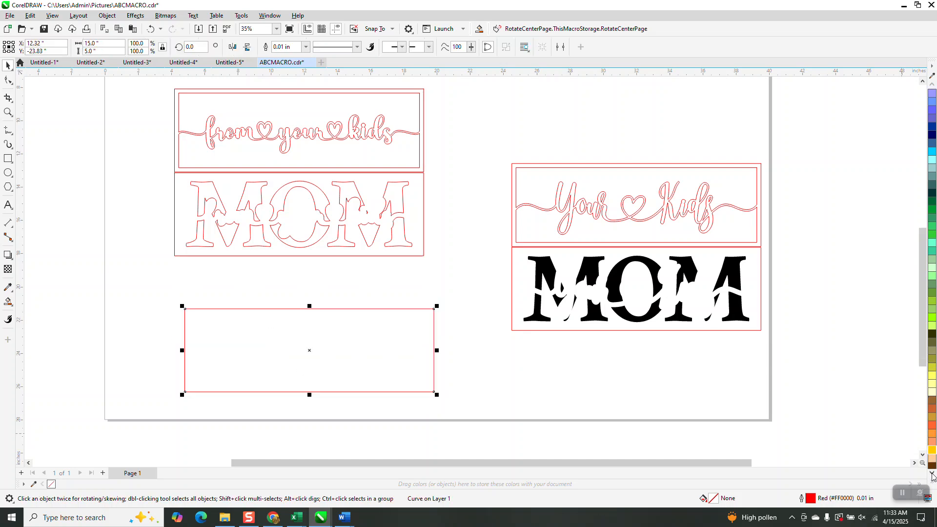
pyautogui.click(932, 434)
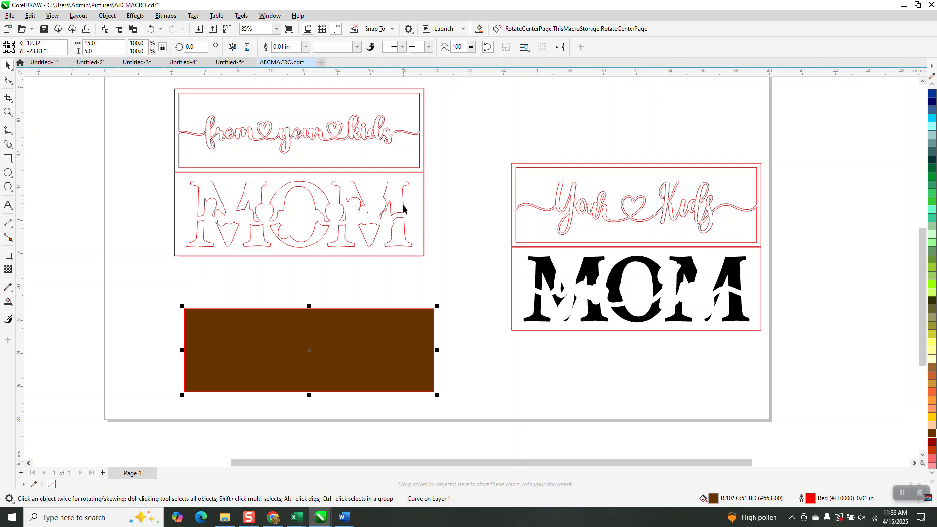
# Delete the complete "Your Kids" sign with its black MOM lettering from the page
pyautogui.moveTo(504, 145); pyautogui.dragTo(837, 373)
pyautogui.press('Delete')
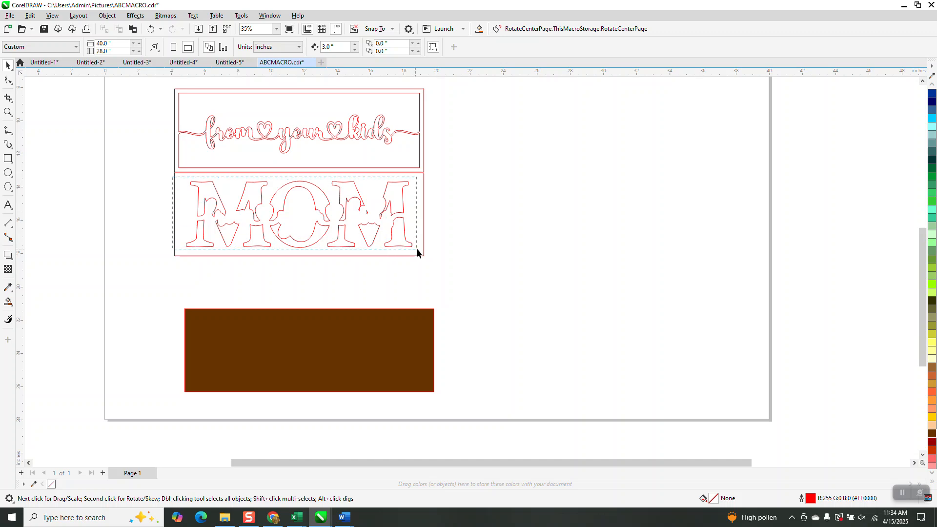
# Move the MOM panel to the right, try a lime green fill (#99FF00) on it, and undo that fill
pyautogui.click(403, 228)
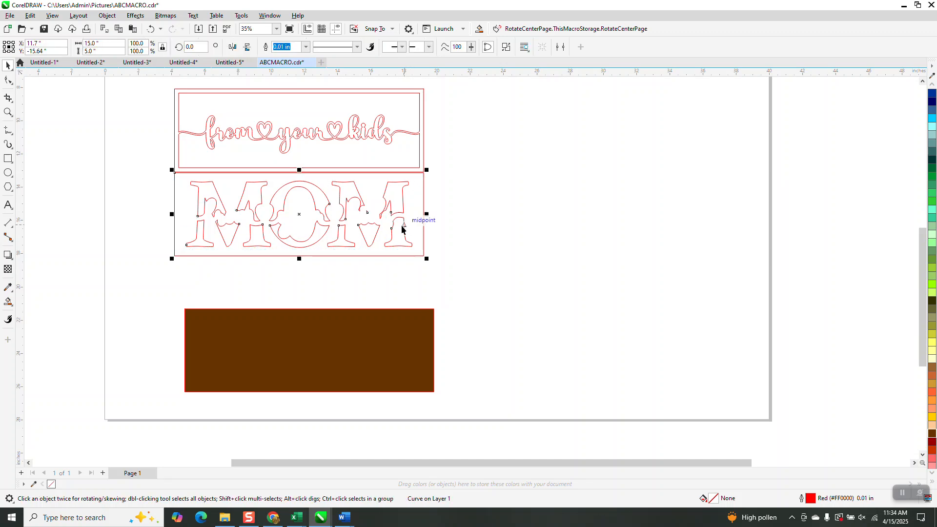
pyautogui.moveTo(412, 233); pyautogui.dragTo(580, 254)
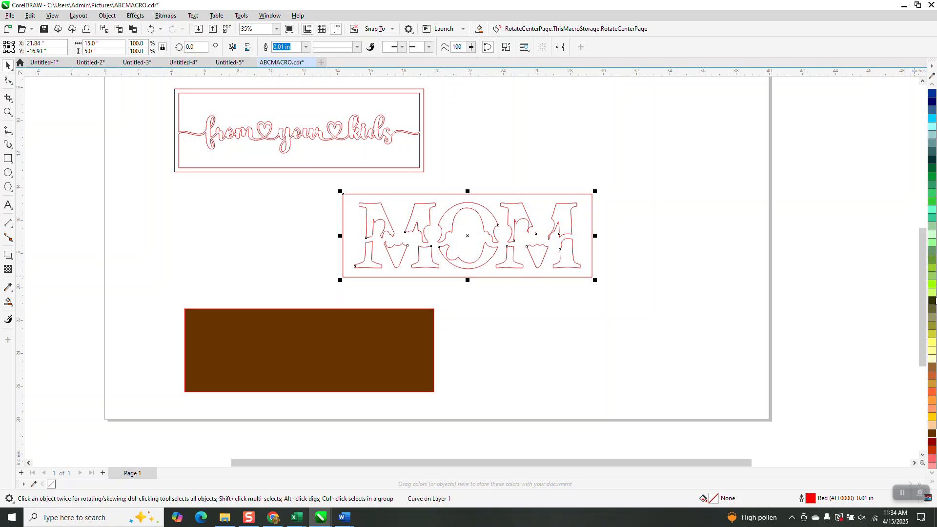
pyautogui.click(931, 284)
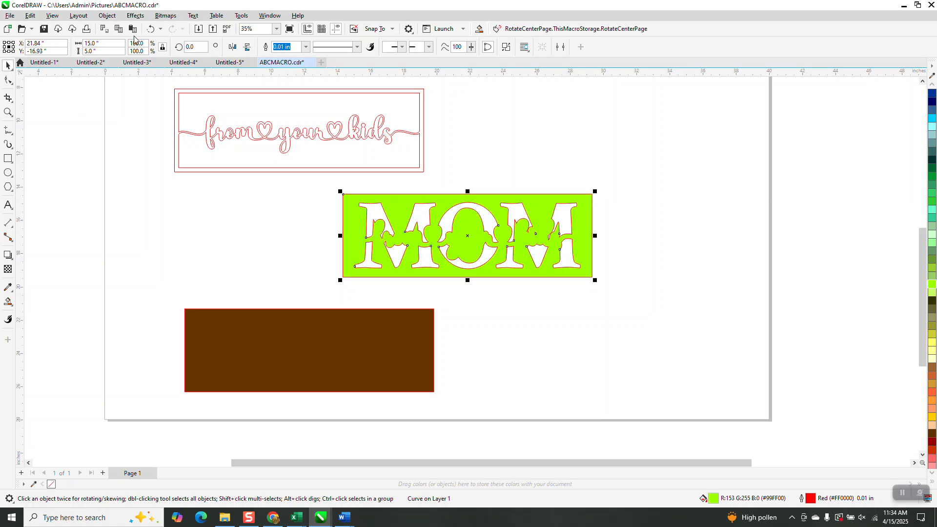
pyautogui.click(151, 28)
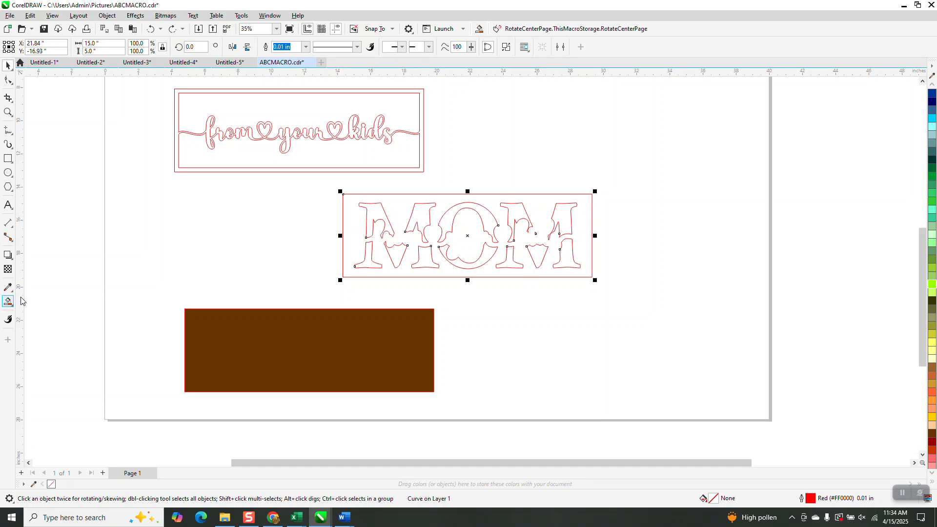
# Move the "from your kids" panel down beside the MOM panel and set both panels' outline width to Hairline
pyautogui.moveTo(291, 168); pyautogui.dragTo(273, 266)
pyautogui.moveTo(109, 144); pyautogui.dragTo(645, 315)
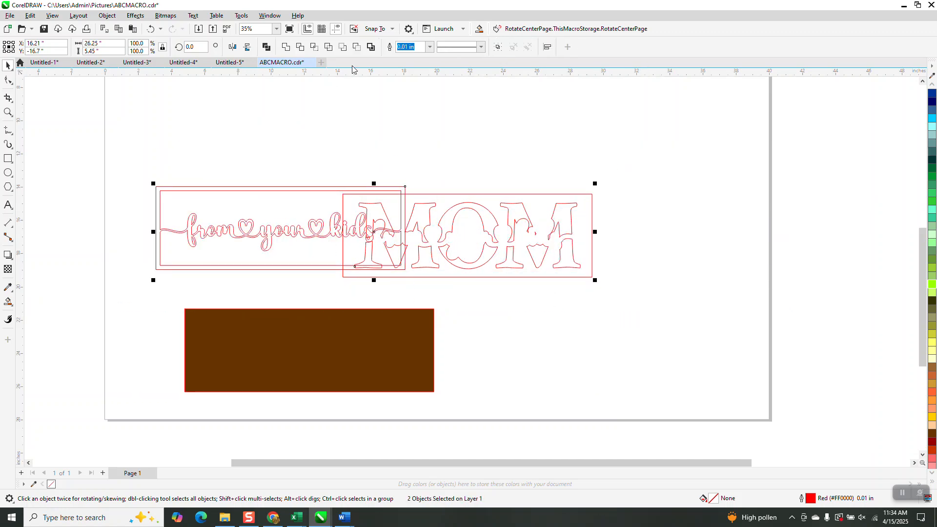
pyautogui.click(429, 47)
pyautogui.click(407, 64)
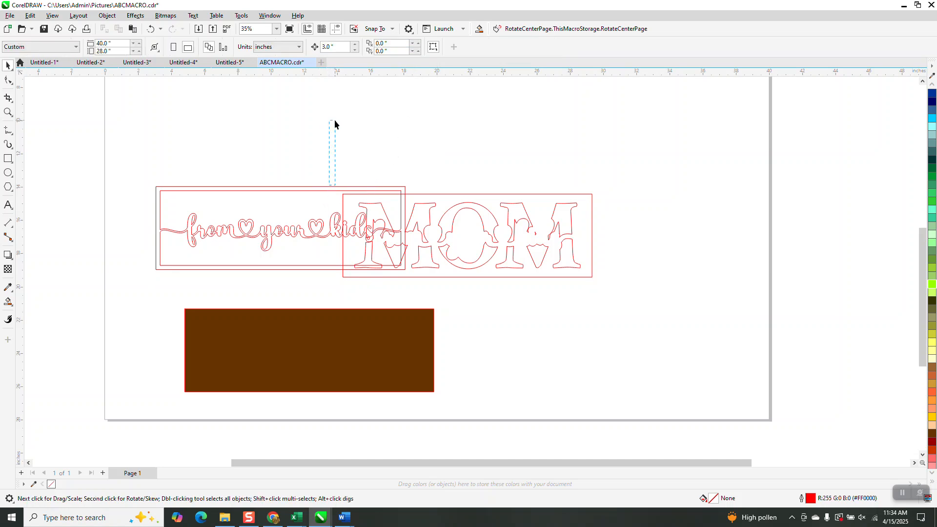
# Move the "from your kids" panel up and to the left so it no longer overlaps the MOM panel
pyautogui.click(351, 187)
pyautogui.moveTo(350, 186); pyautogui.dragTo(335, 114)
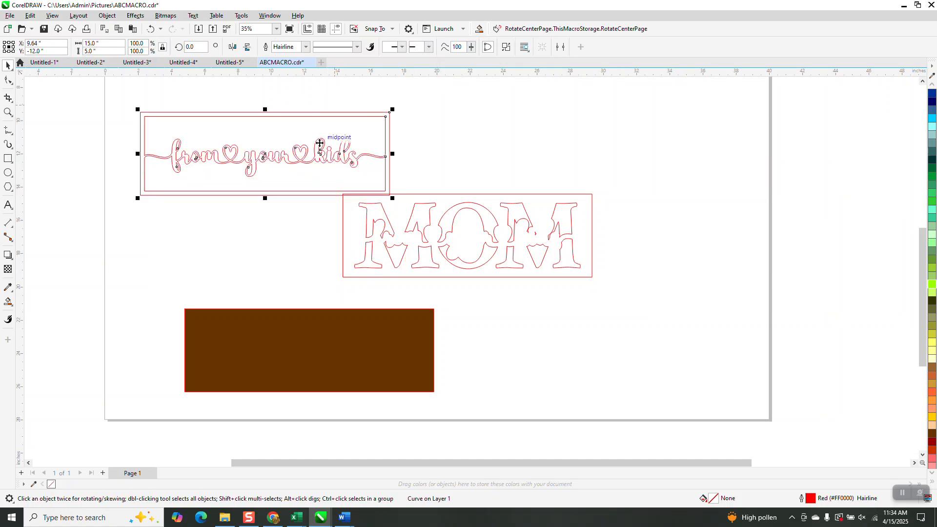
pyautogui.moveTo(319, 150); pyautogui.dragTo(303, 135)
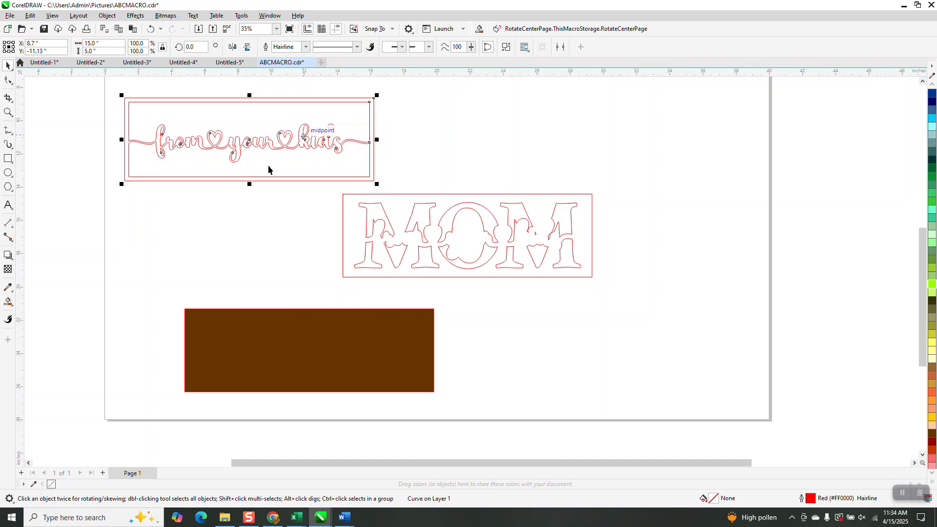
# Set Smart Fill to orange (#FF9933) and fill all pieces of the first M in the MOM panel
pyautogui.click(10, 304)
pyautogui.click(29, 313)
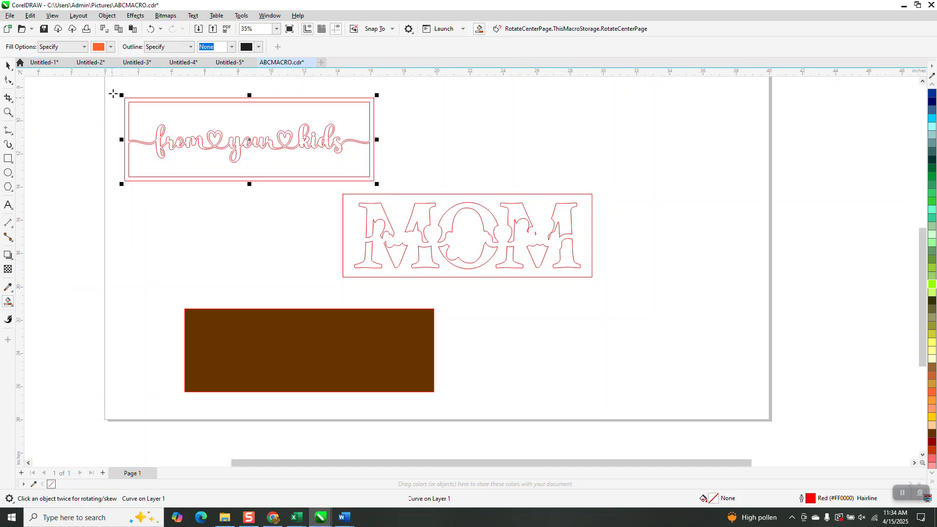
pyautogui.click(111, 47)
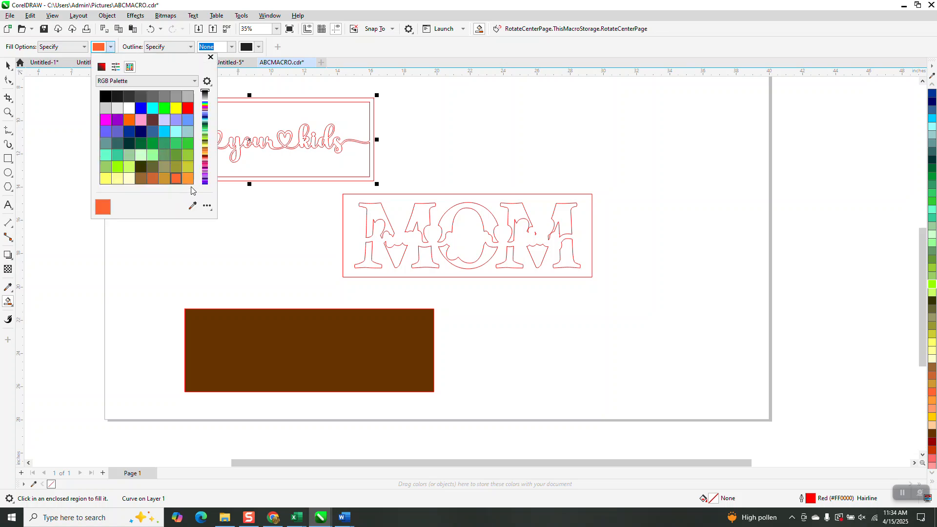
pyautogui.click(186, 179)
pyautogui.click(383, 219)
pyautogui.click(393, 252)
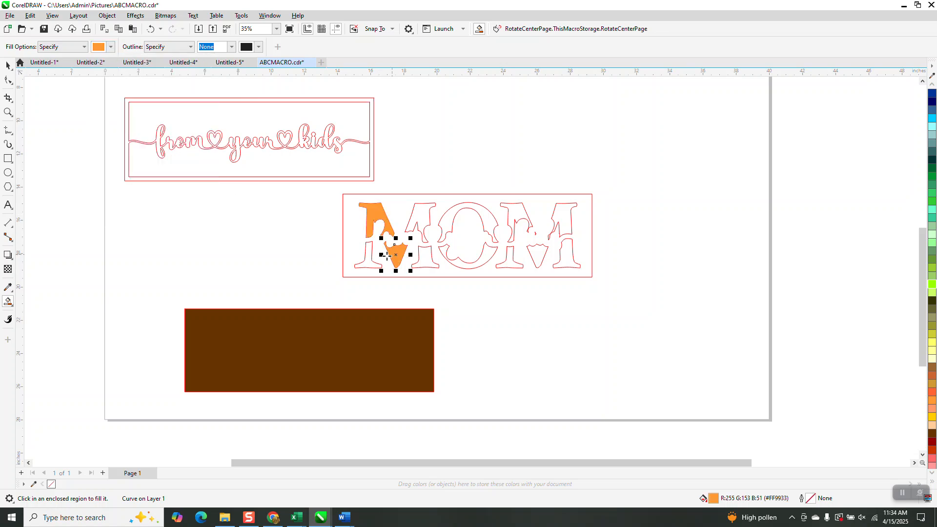
pyautogui.click(371, 261)
pyautogui.click(429, 262)
pyautogui.click(422, 215)
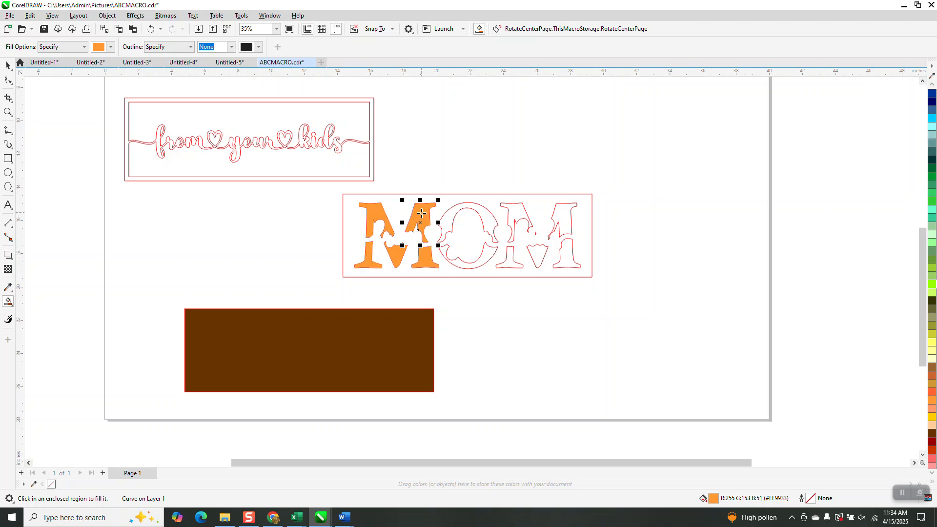
# Smart Fill the pieces of the O and the last M in the MOM panel with the same orange
pyautogui.click(442, 217)
pyautogui.click(490, 255)
pyautogui.click(511, 220)
pyautogui.click(509, 261)
pyautogui.click(539, 256)
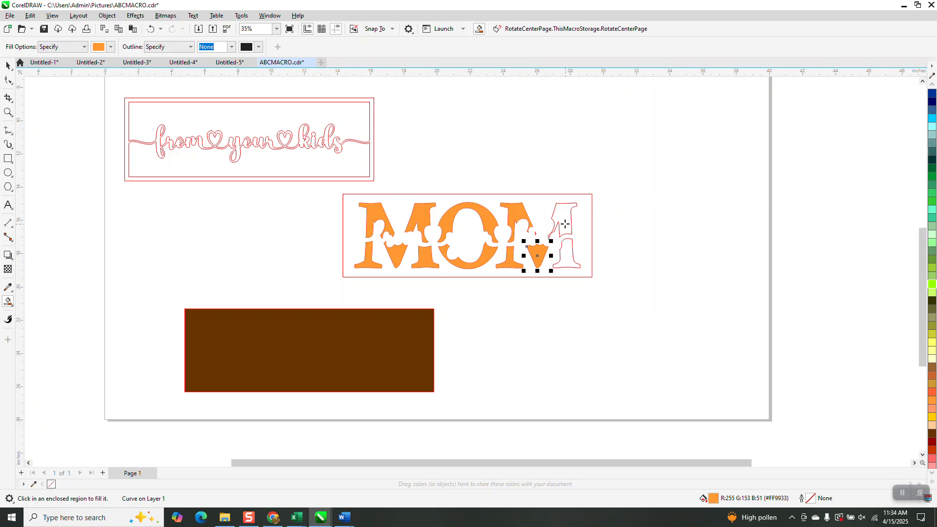
pyautogui.click(566, 222)
pyautogui.click(570, 254)
# Select the MOM panel together with its orange letter pieces and group them
pyautogui.click(7, 65)
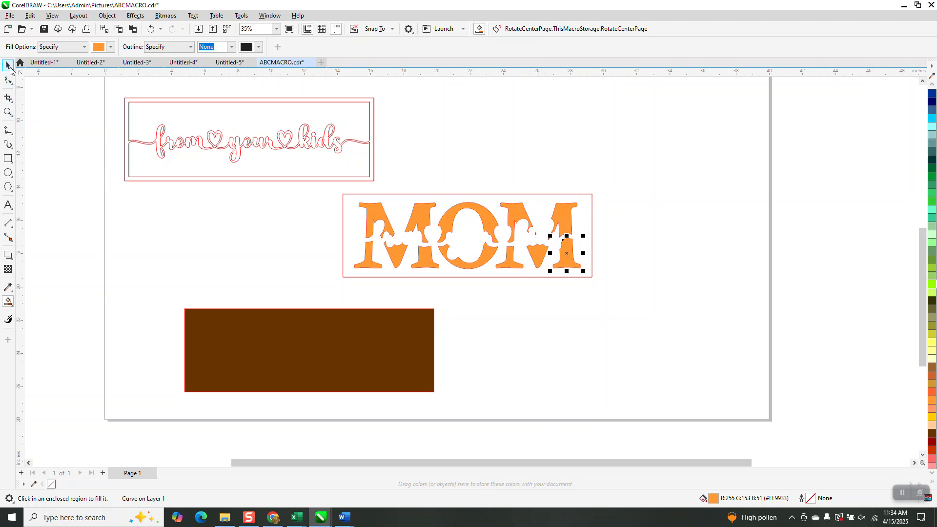
pyautogui.moveTo(321, 192); pyautogui.dragTo(575, 310)
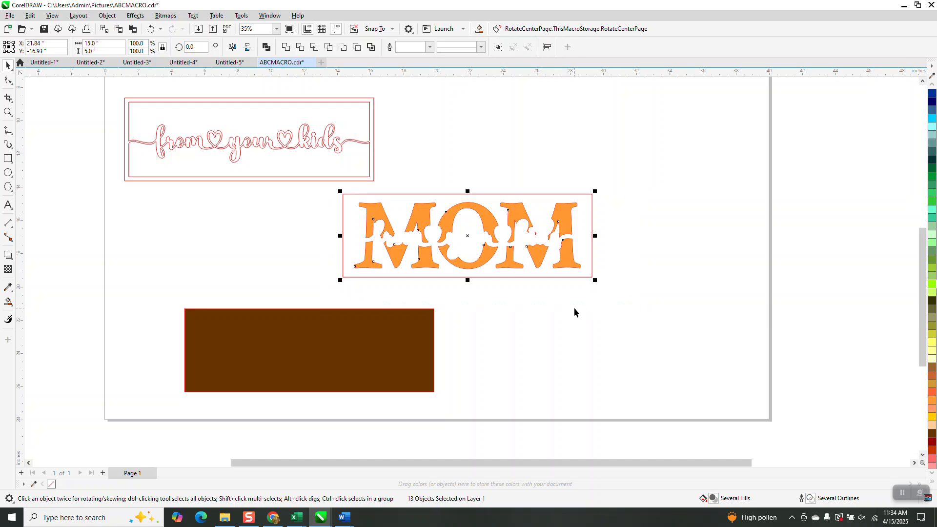
pyautogui.hotkey('ctrl', 'g')
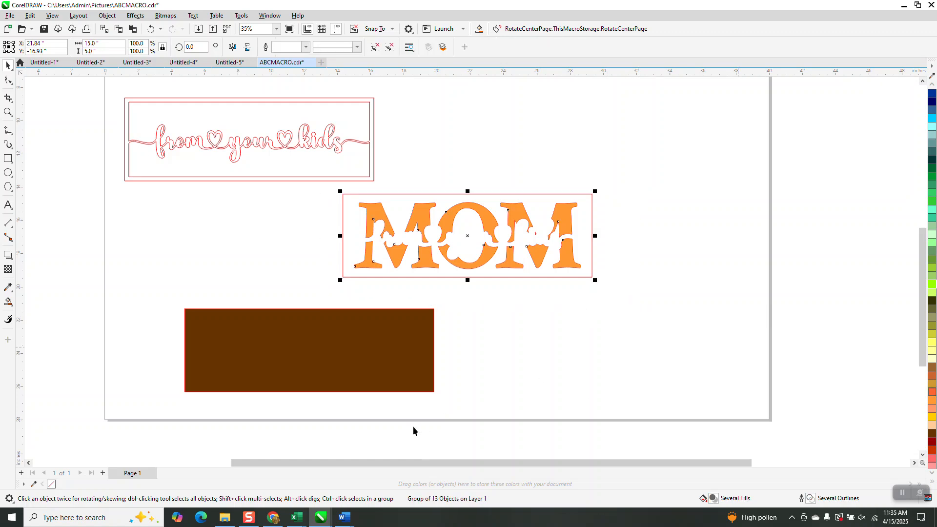
# Center the brown backing panel and the grouped MOM panel on the page so they stack
pyautogui.click(388, 380)
pyautogui.press('p')
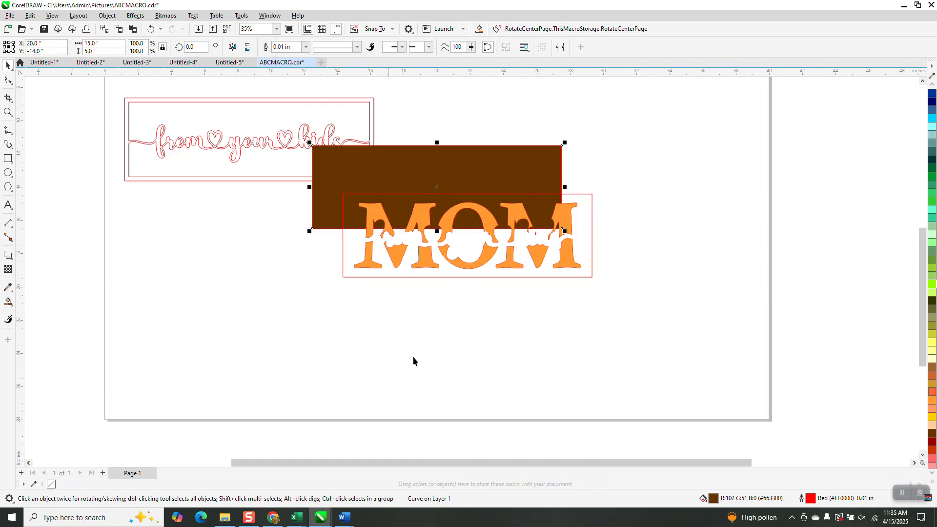
pyautogui.click(432, 277)
pyautogui.press('p')
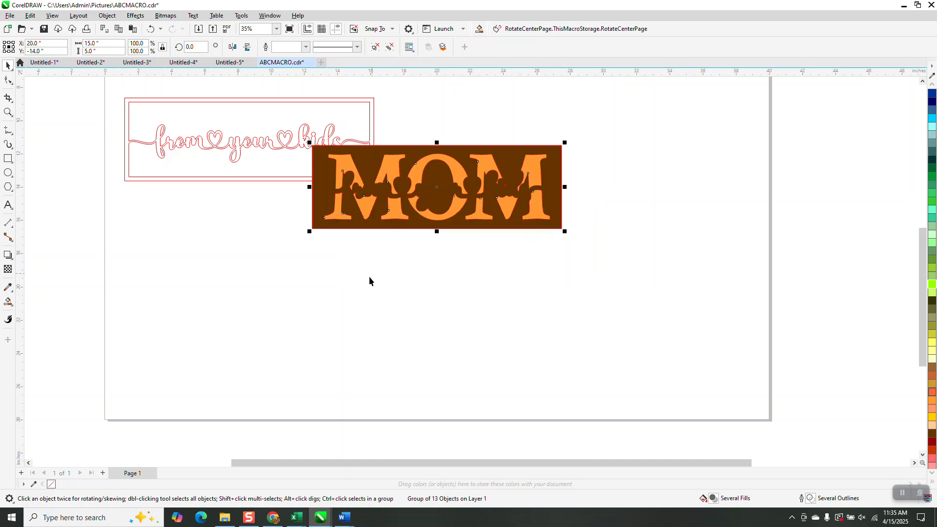
# Place the "from your kids" panel centered directly below the MOM panel, undoing a trial shift of the MOM group
pyautogui.moveTo(277, 143); pyautogui.dragTo(429, 336)
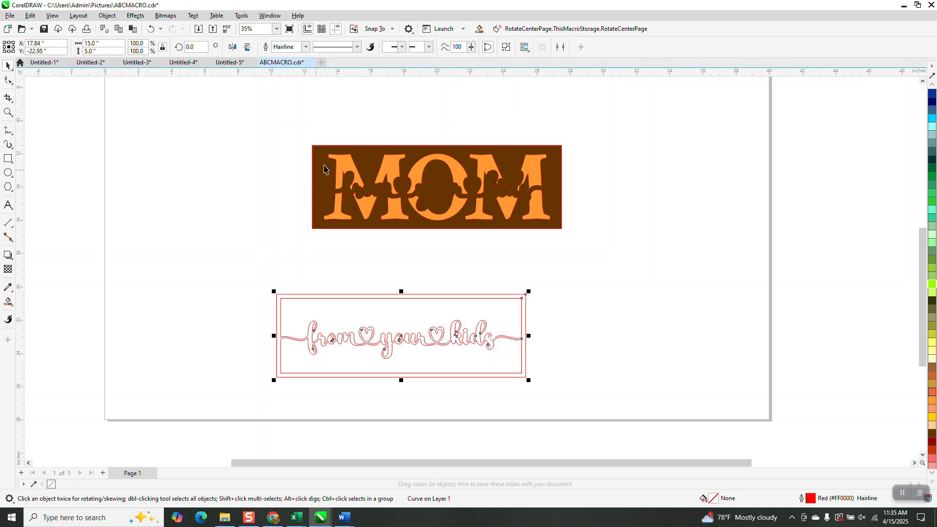
pyautogui.moveTo(321, 158); pyautogui.dragTo(249, 143)
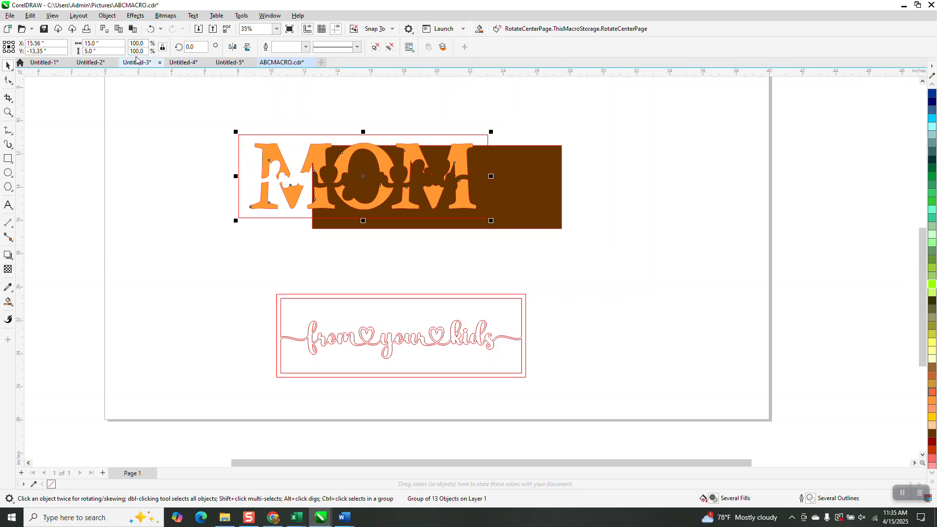
pyautogui.click(150, 28)
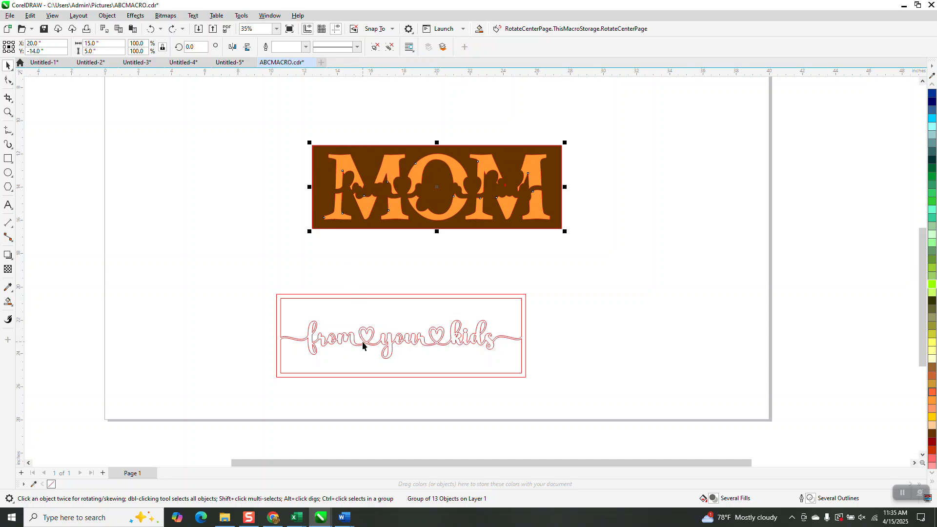
pyautogui.moveTo(365, 342); pyautogui.dragTo(400, 291)
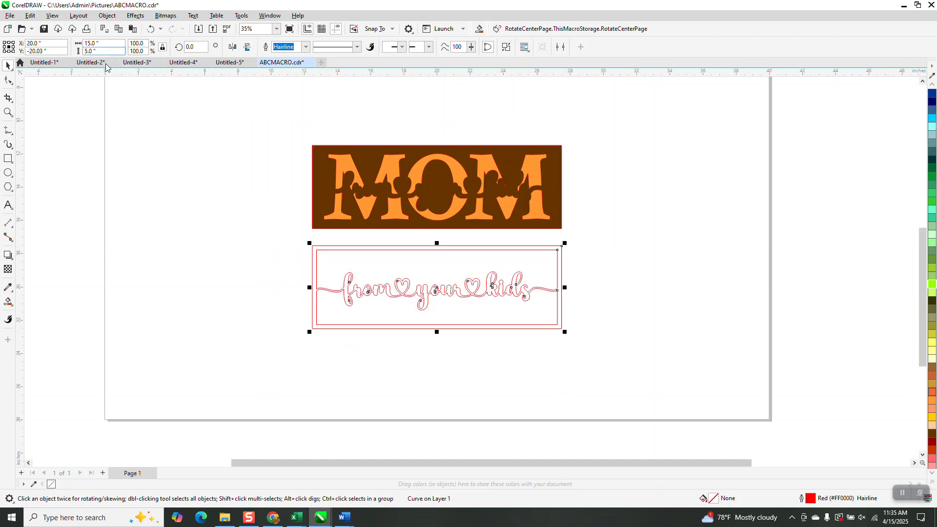
# Smart Fill the "from your kids" frame and lettering with pale yellow (RGB 255, 255, 204)
pyautogui.click(12, 307)
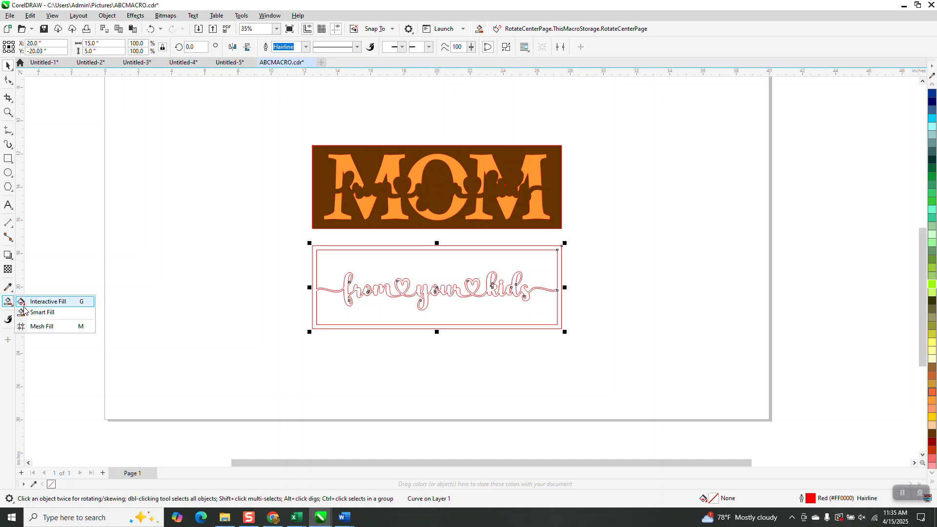
pyautogui.click(30, 311)
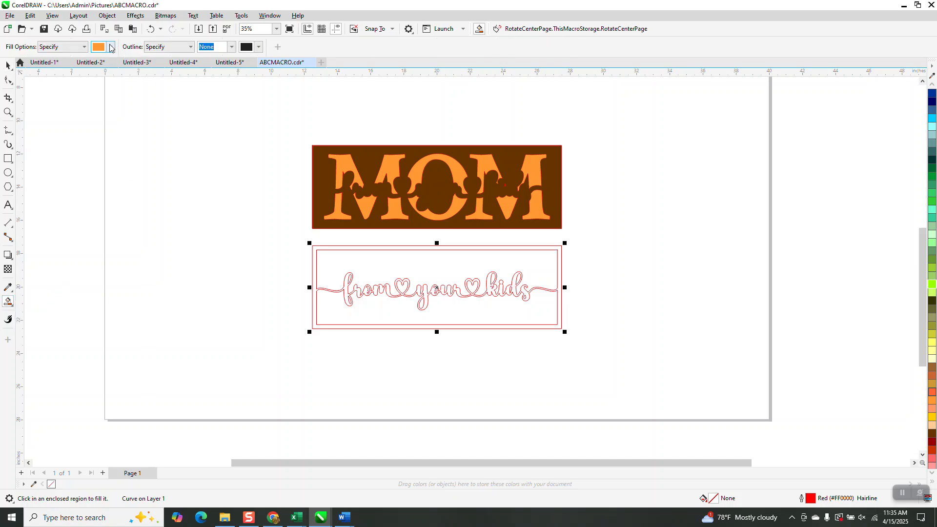
pyautogui.click(111, 47)
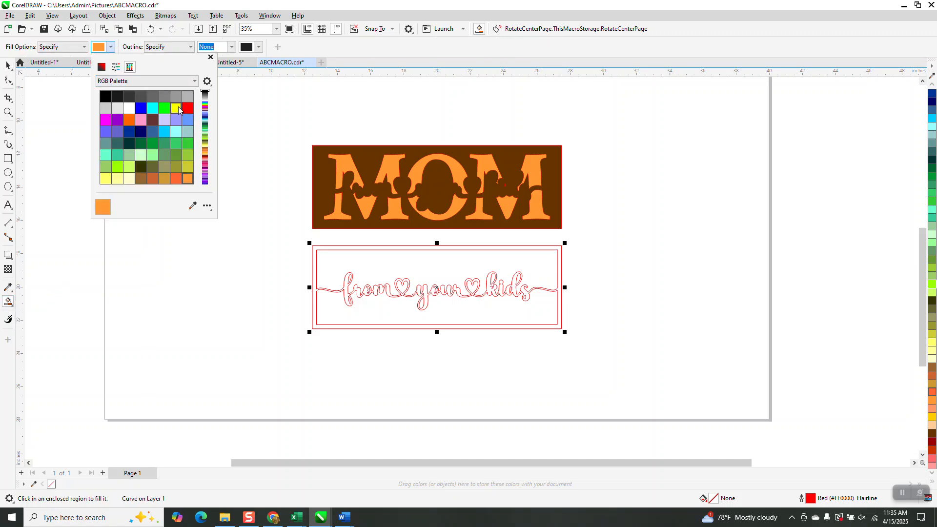
pyautogui.scroll(-2, 173, 137)
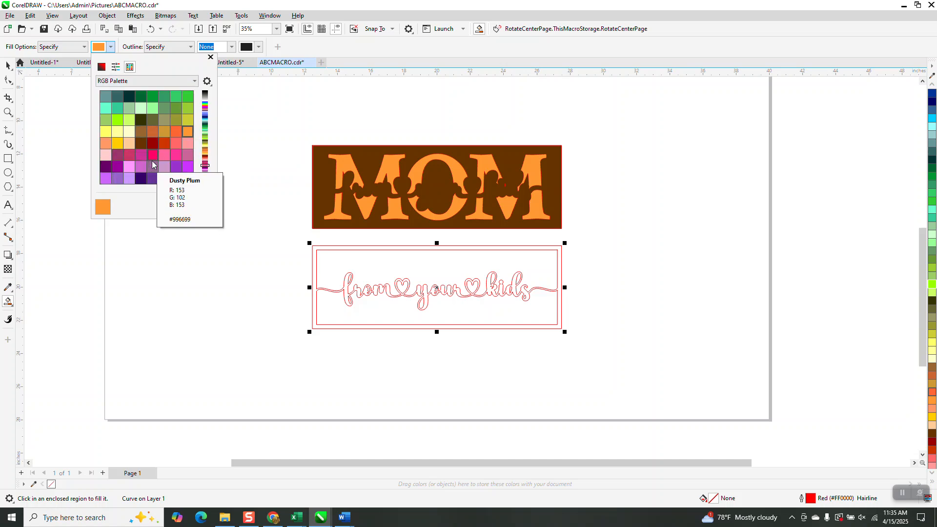
pyautogui.click(129, 131)
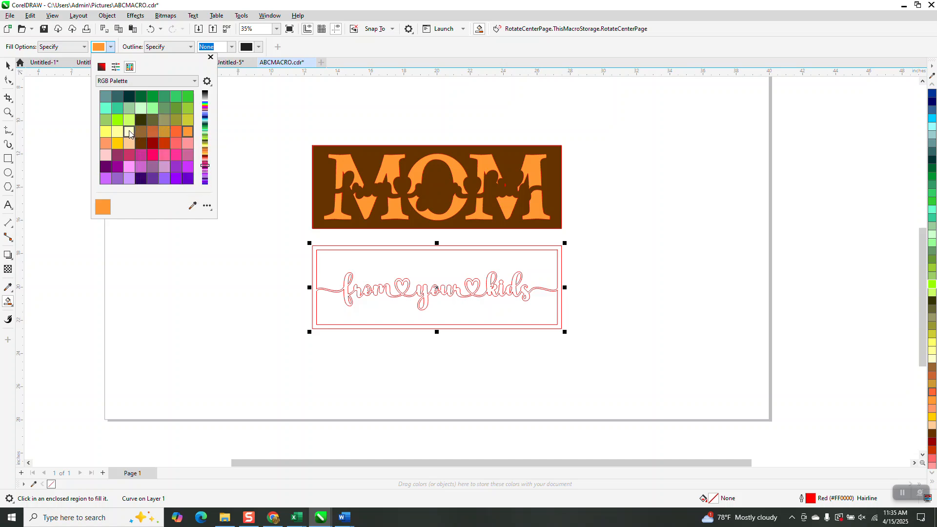
pyautogui.click(323, 252)
pyautogui.click(322, 249)
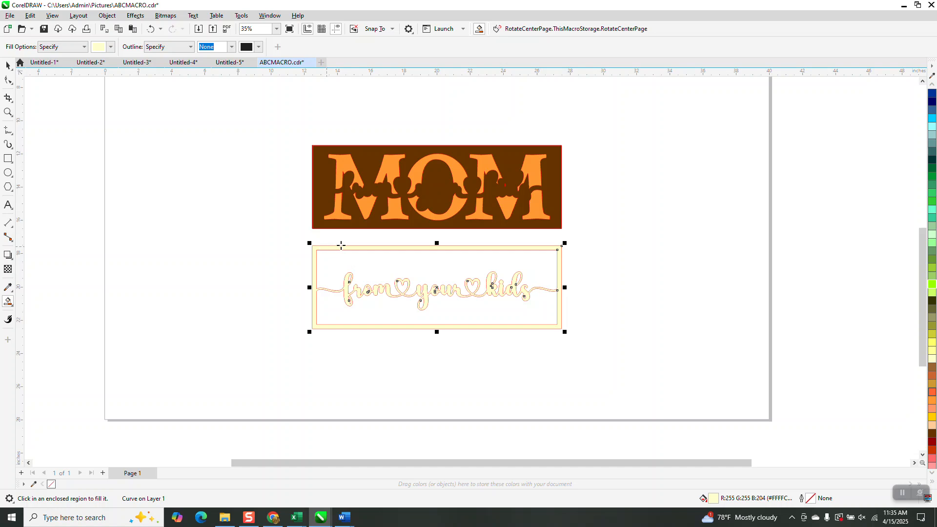
# Center the pale yellow "from your kids" frame and lettering on the page so they stack over the MOM panel
pyautogui.click(932, 86)
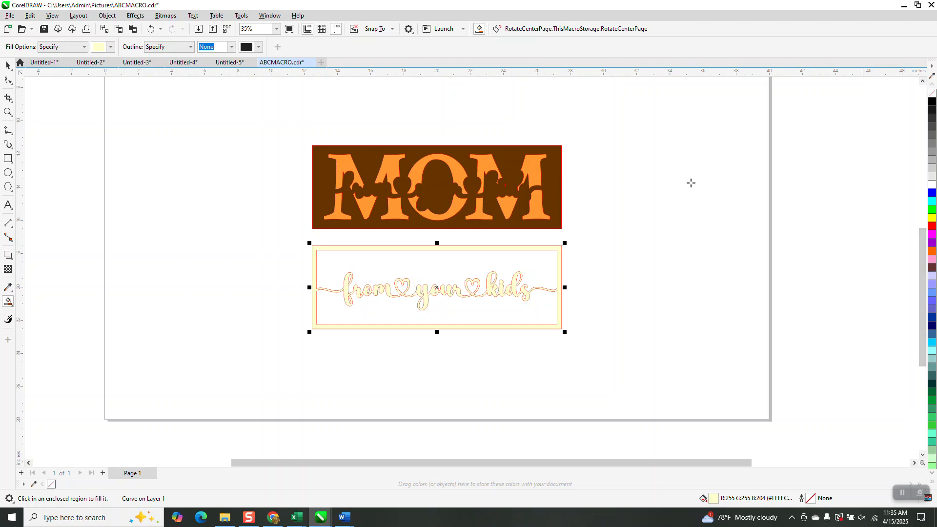
pyautogui.click(8, 65)
pyautogui.moveTo(286, 239); pyautogui.dragTo(603, 351)
pyautogui.click(633, 288)
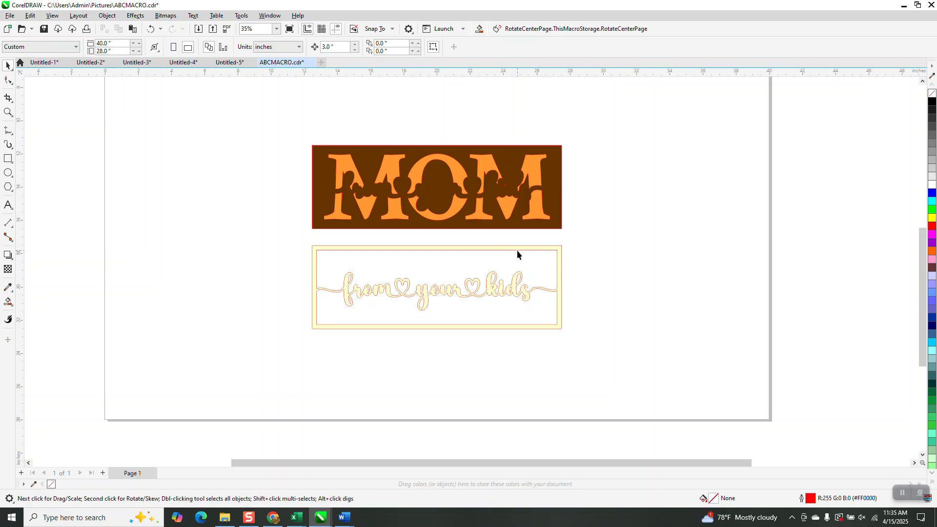
pyautogui.click(518, 250)
pyautogui.press('p')
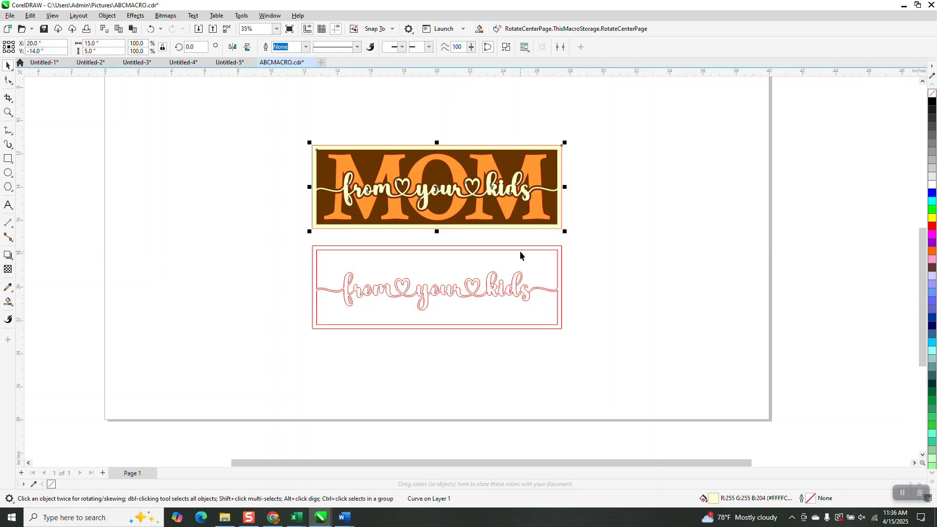
pyautogui.click(8, 111)
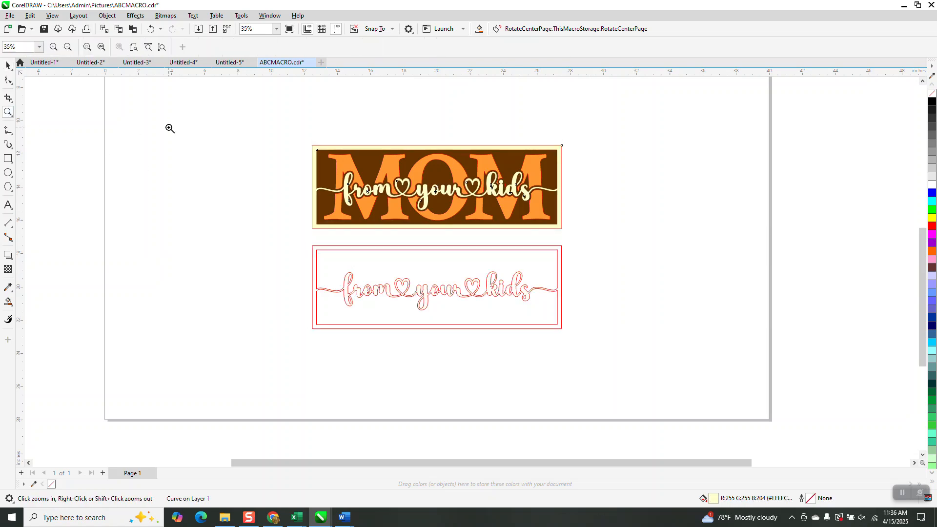
pyautogui.moveTo(304, 149); pyautogui.dragTo(585, 248)
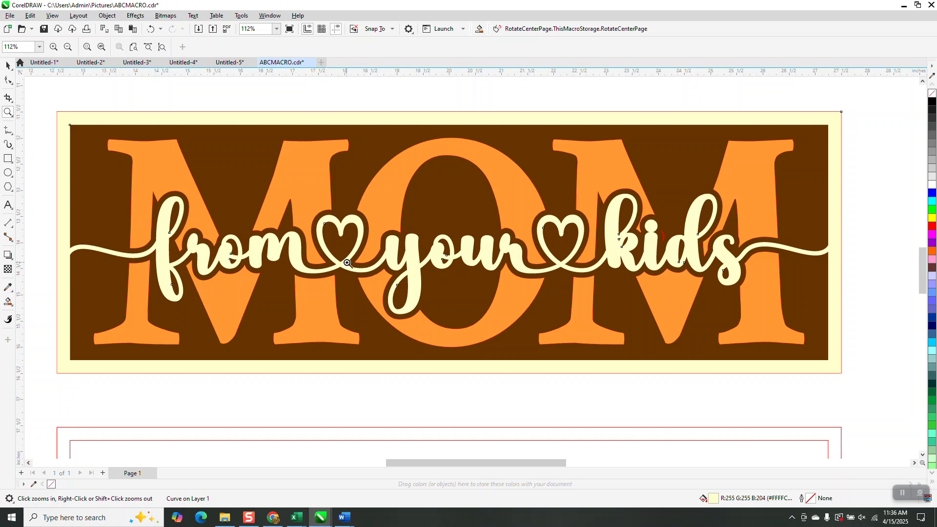
pyautogui.rightClick(205, 219)
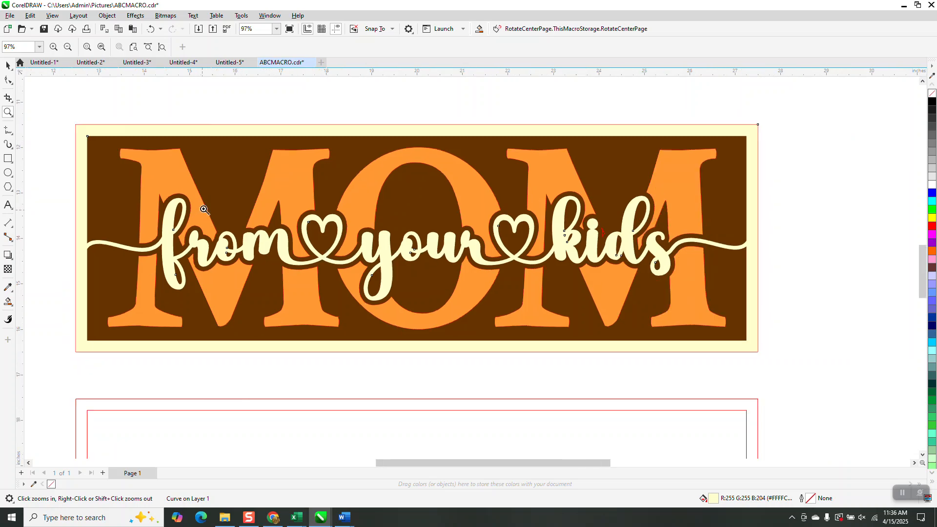
# Switch to Chrome and open the project dashboard on the Cuttle site to view the recent projects
pyautogui.click(273, 516)
pyautogui.scroll(5, 407, 221)
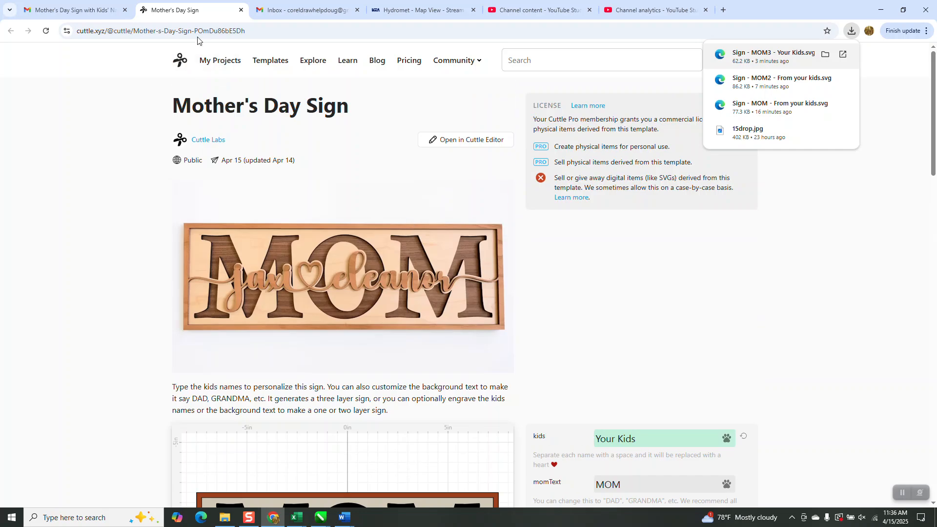
pyautogui.click(220, 61)
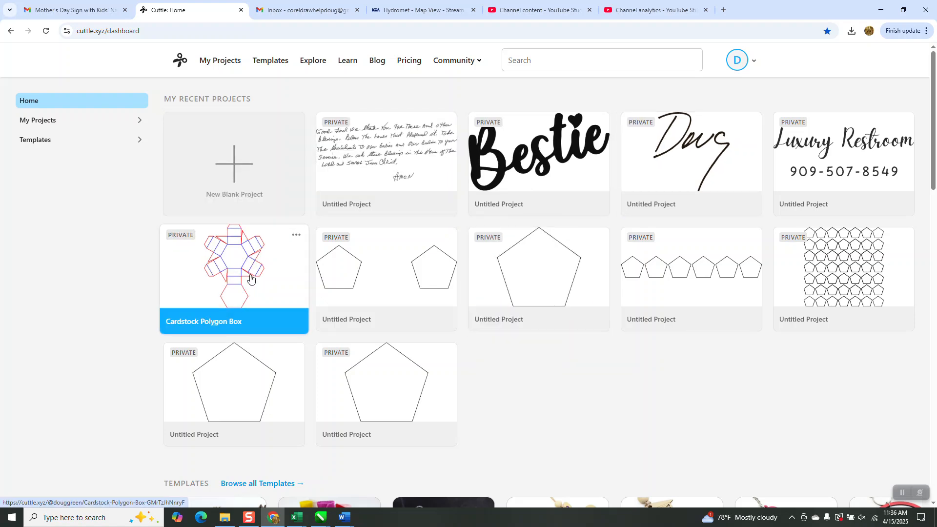
pyautogui.click(321, 517)
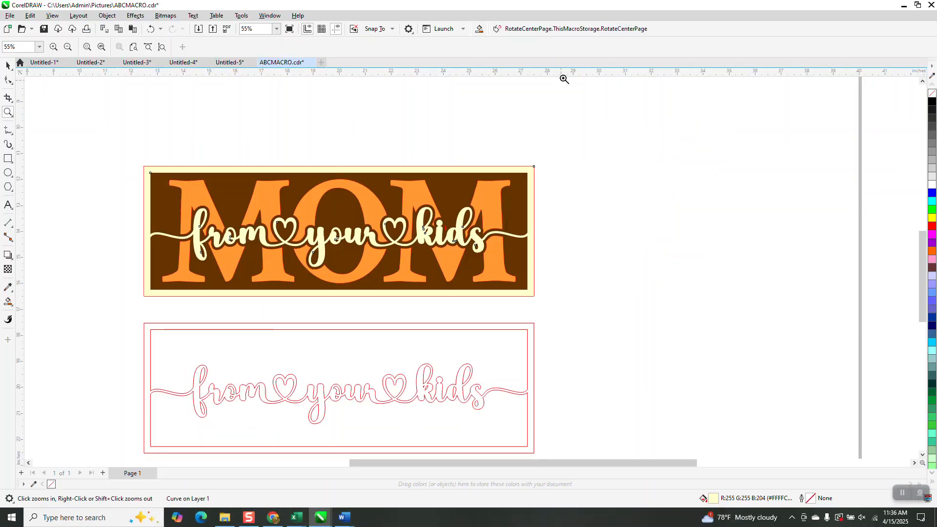
pyautogui.click(274, 517)
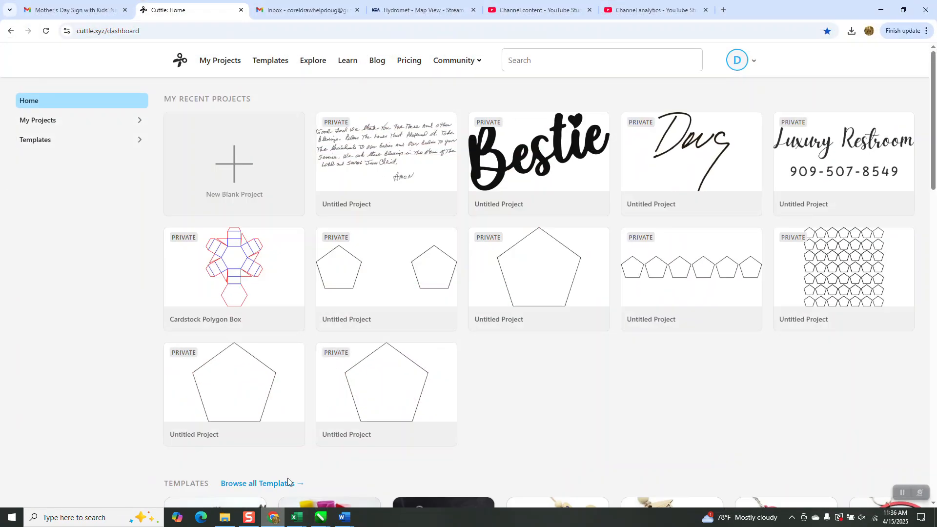
# Open the tutorial author's YouTube channel in a new browser tab and search its videos for "cuttle"
pyautogui.click(722, 11)
pyautogui.click(130, 49)
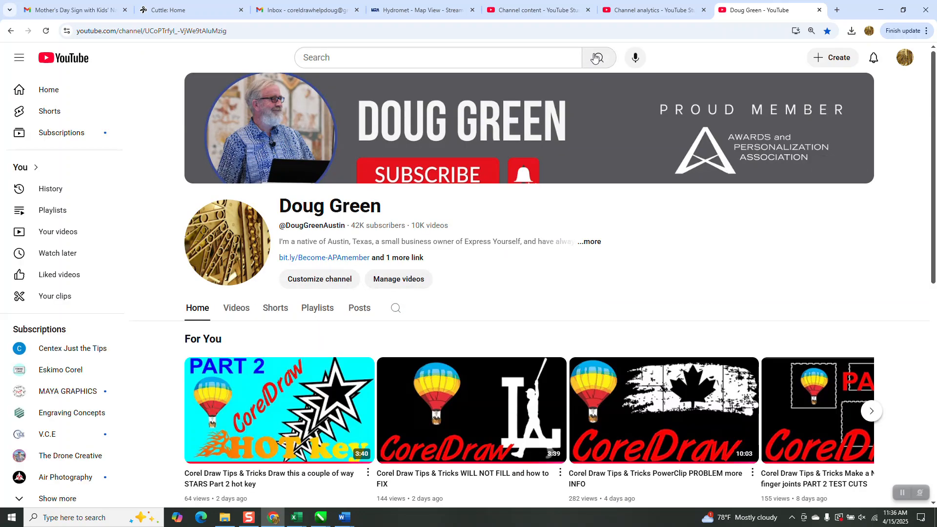
pyautogui.click(396, 308)
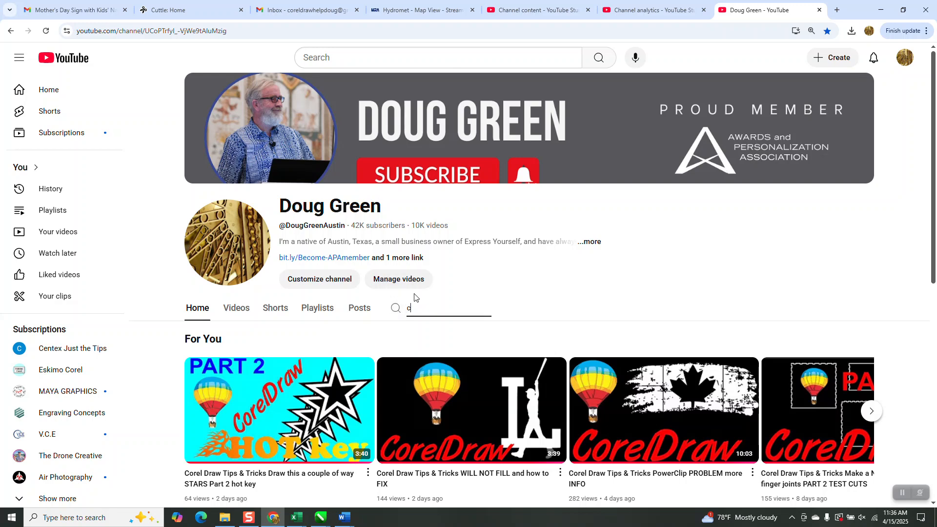
pyautogui.press('Return')
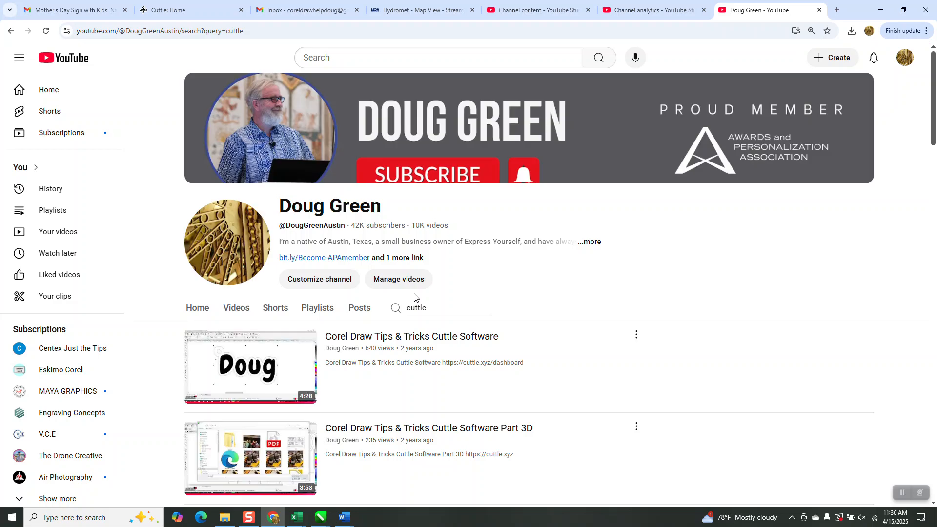
# Look through the channel's Cuttle video results to see which projects and tutorials they cover
pyautogui.scroll(-5, 476, 330)
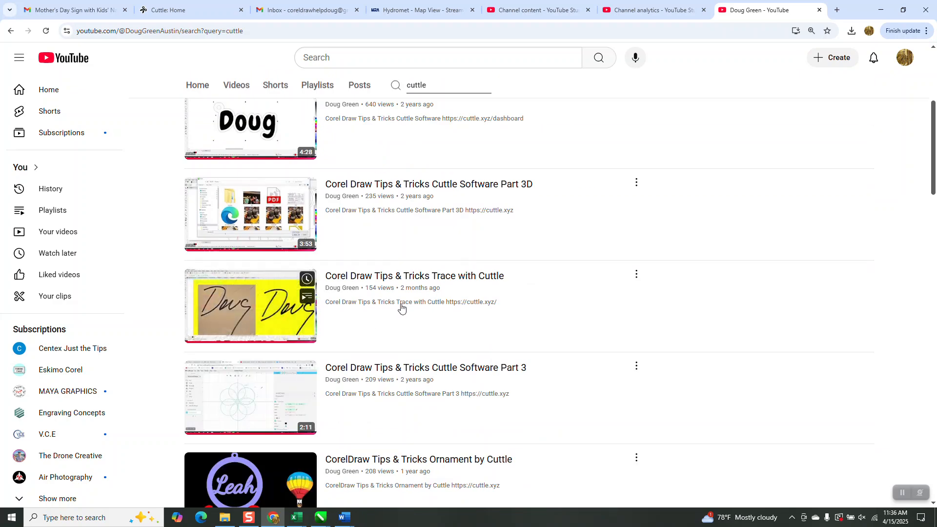
pyautogui.scroll(-5, 401, 306)
pyautogui.scroll(-5, 454, 314)
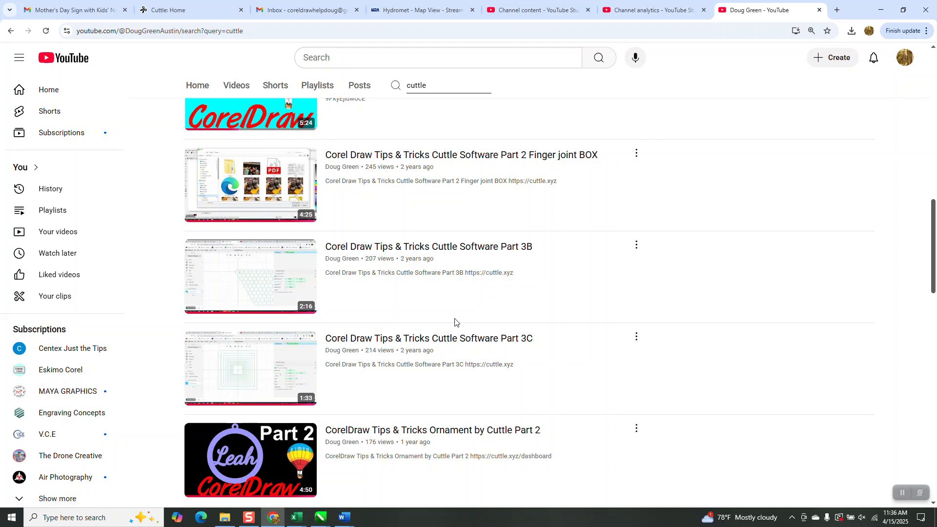
pyautogui.scroll(-5, 415, 395)
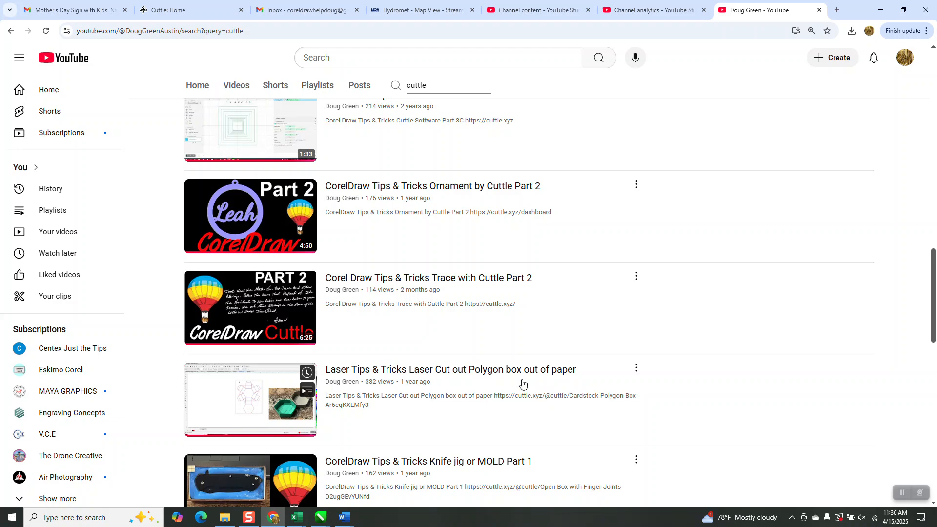
pyautogui.scroll(-5, 513, 376)
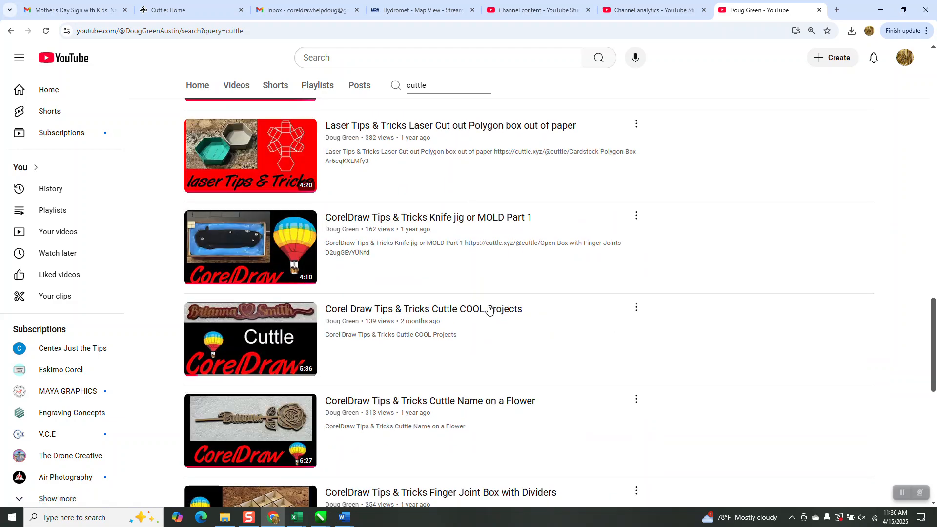
pyautogui.scroll(8, 490, 307)
pyautogui.scroll(-4, 415, 311)
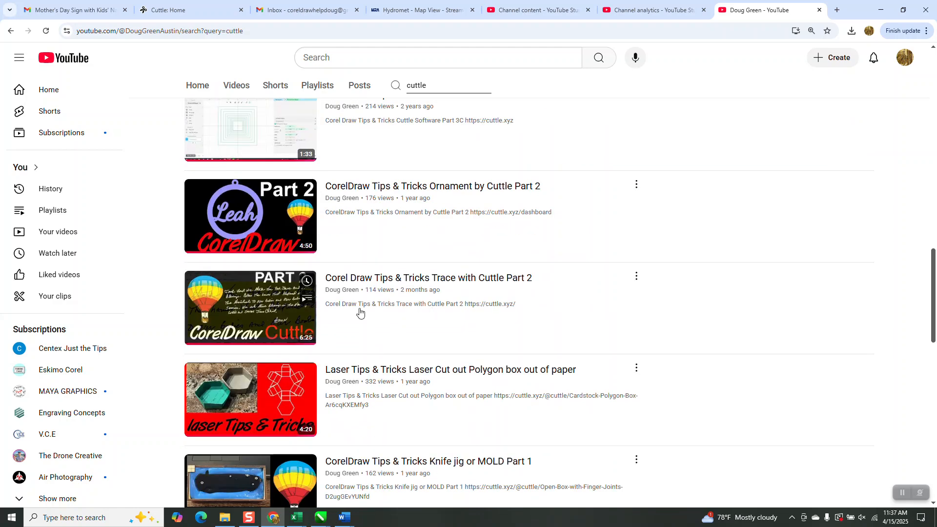
pyautogui.scroll(10, 399, 347)
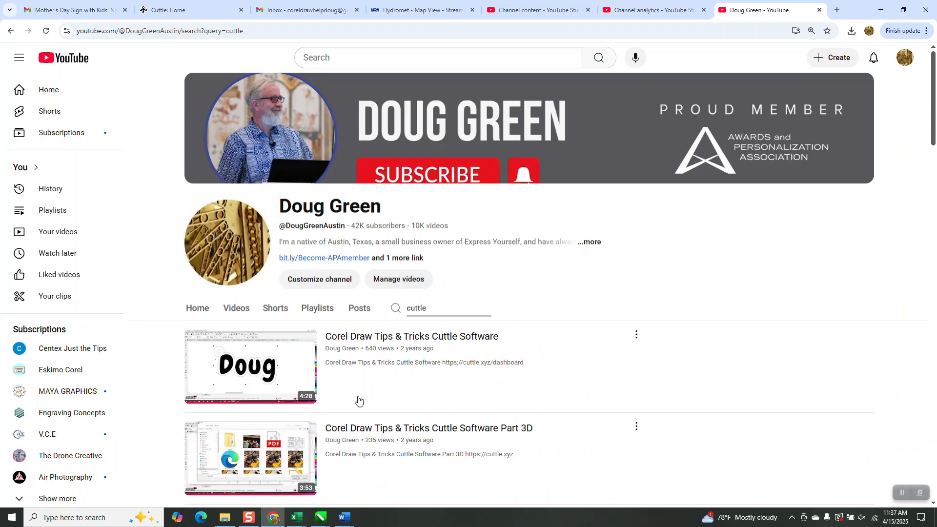
# Return to ABCMACRO.cdr in CorelDRAW and delete the unfilled red outline of the "from your kids" panel below the stacked sign
pyautogui.moveTo(321, 519)
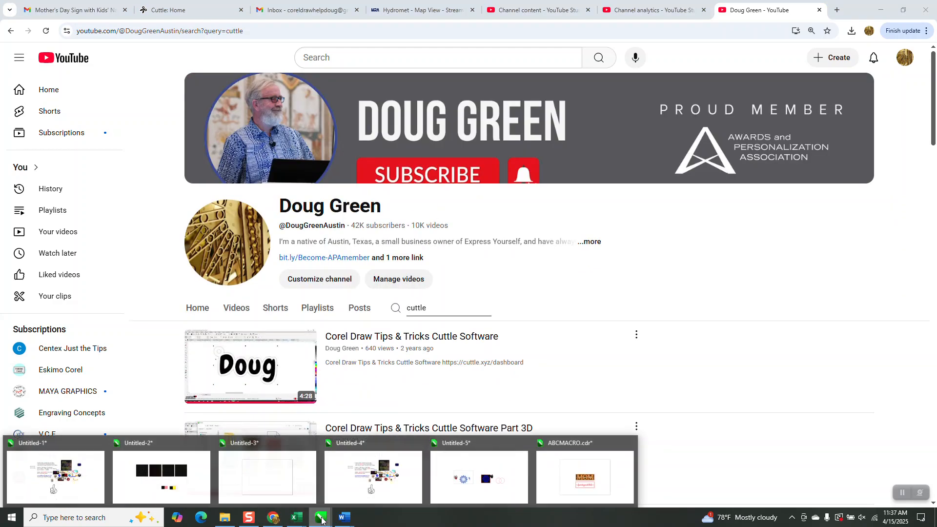
pyautogui.click(543, 488)
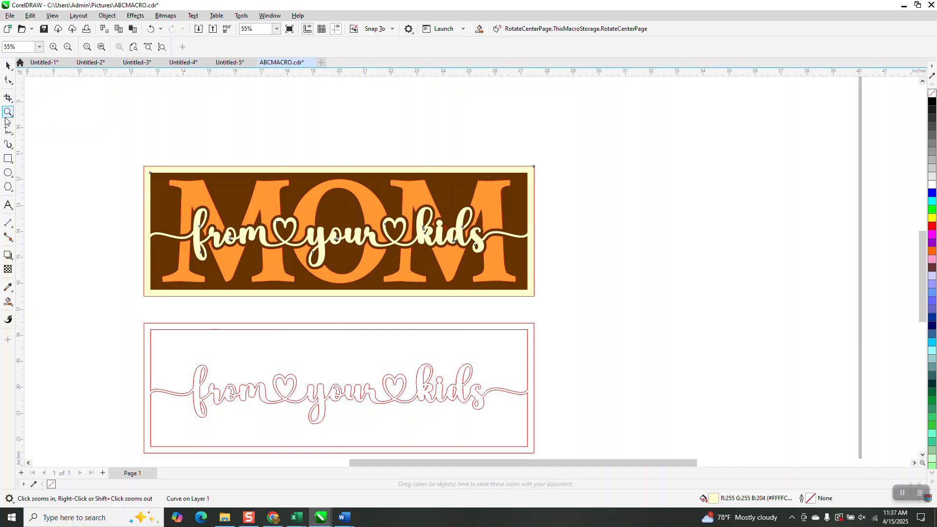
pyautogui.moveTo(122, 159); pyautogui.dragTo(665, 342)
pyautogui.scroll(-2, 418, 168)
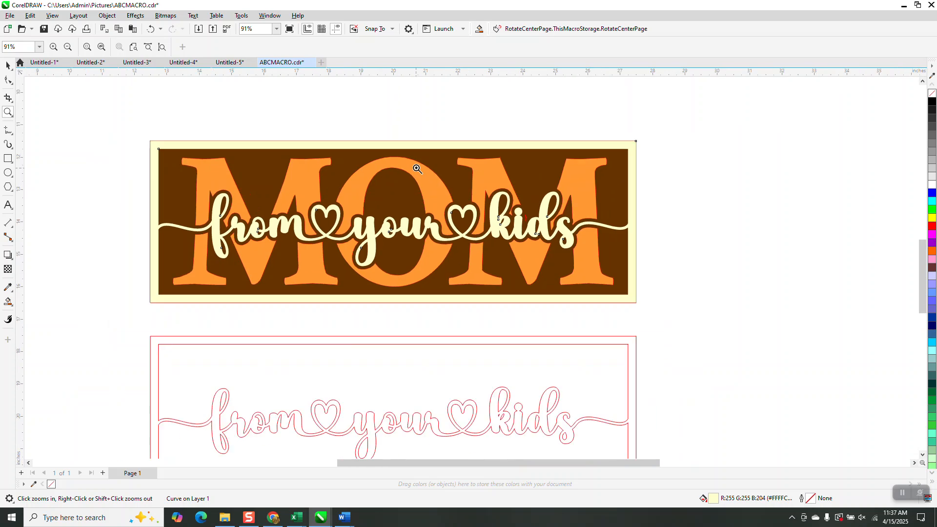
pyautogui.click(8, 65)
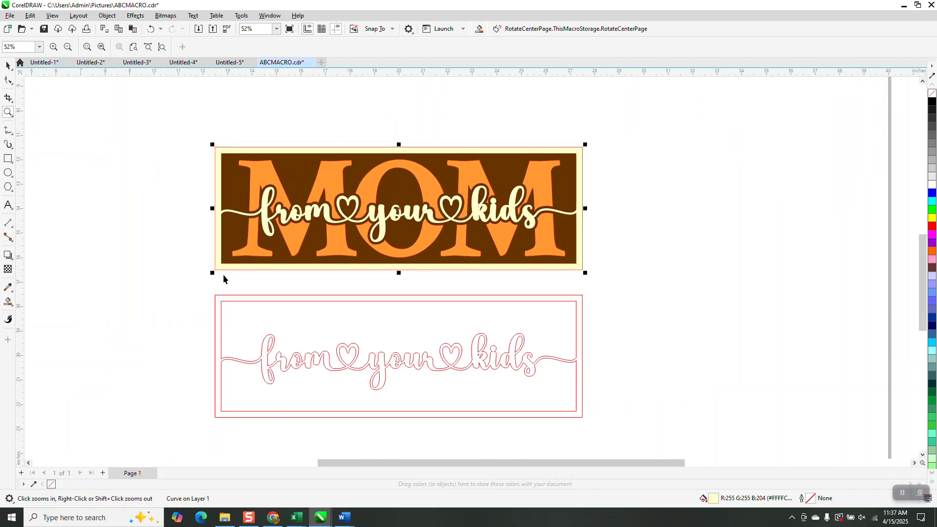
pyautogui.click(354, 301)
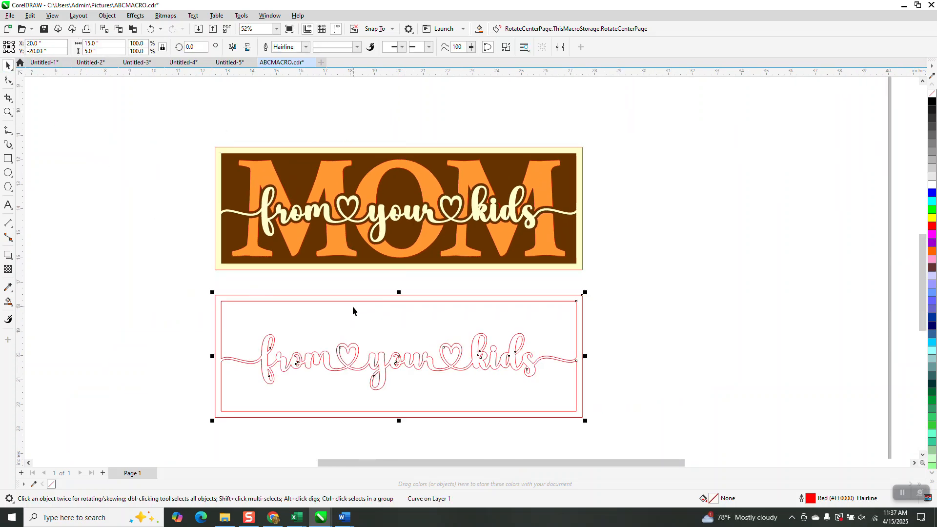
pyautogui.press('Delete')
pyautogui.click(8, 112)
pyautogui.moveTo(183, 138); pyautogui.dragTo(613, 291)
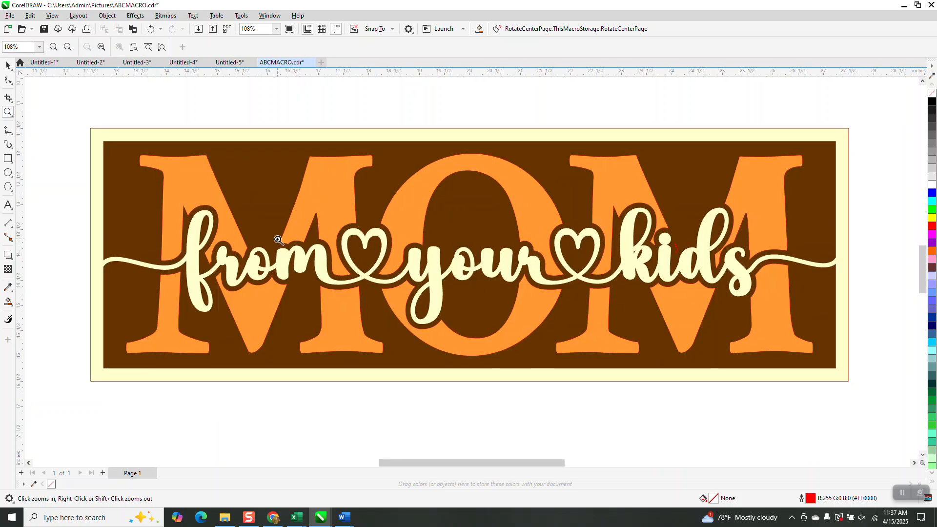